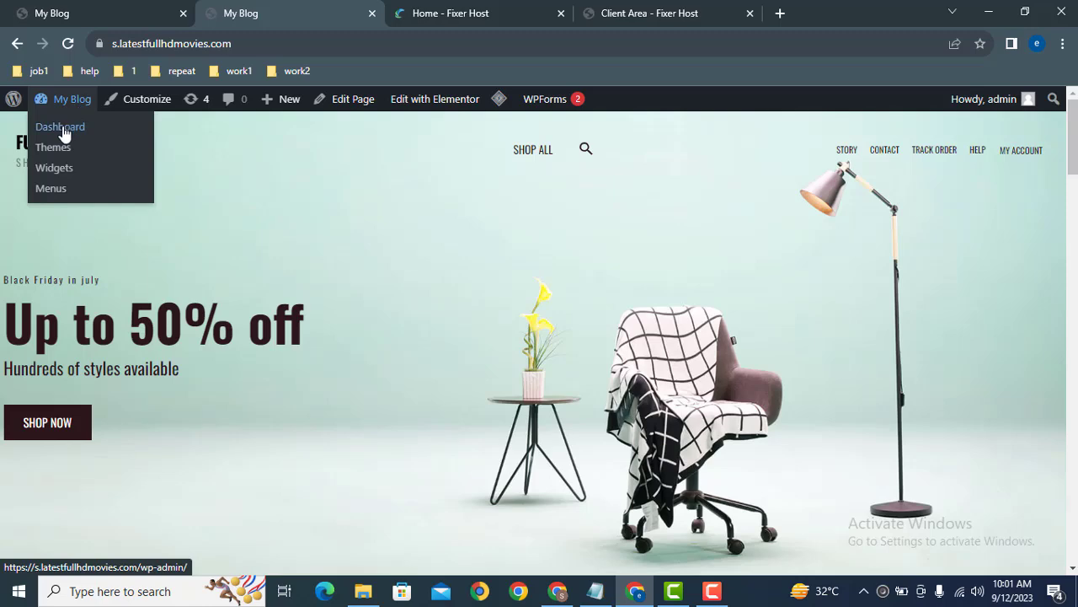
Step: Open the My Blog dashboard in a new tab and review the site's installed plugins
right_click(61, 127)
click(97, 137)
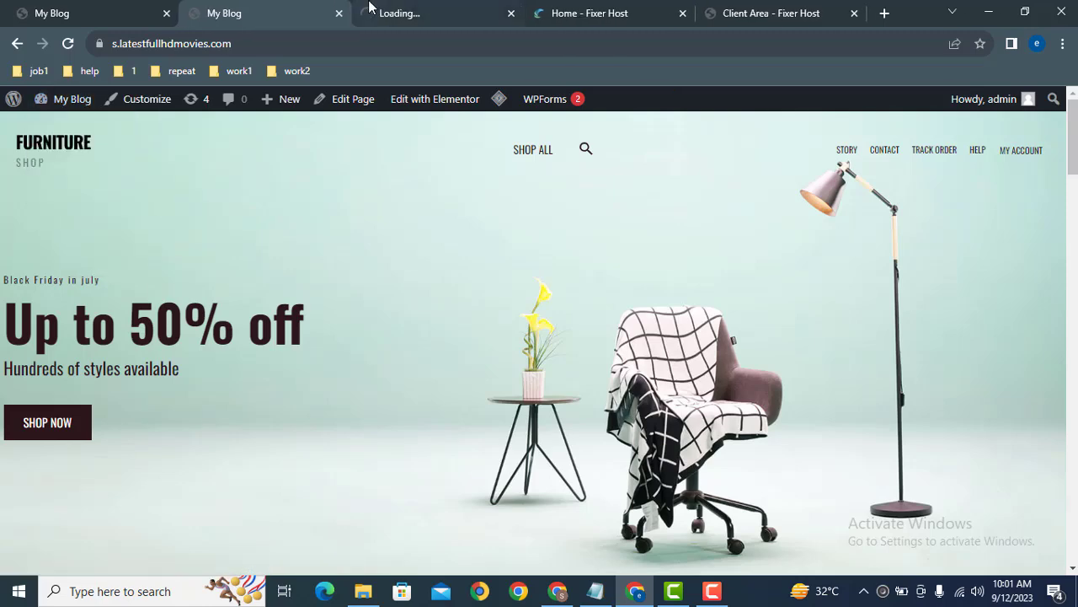
click(362, 12)
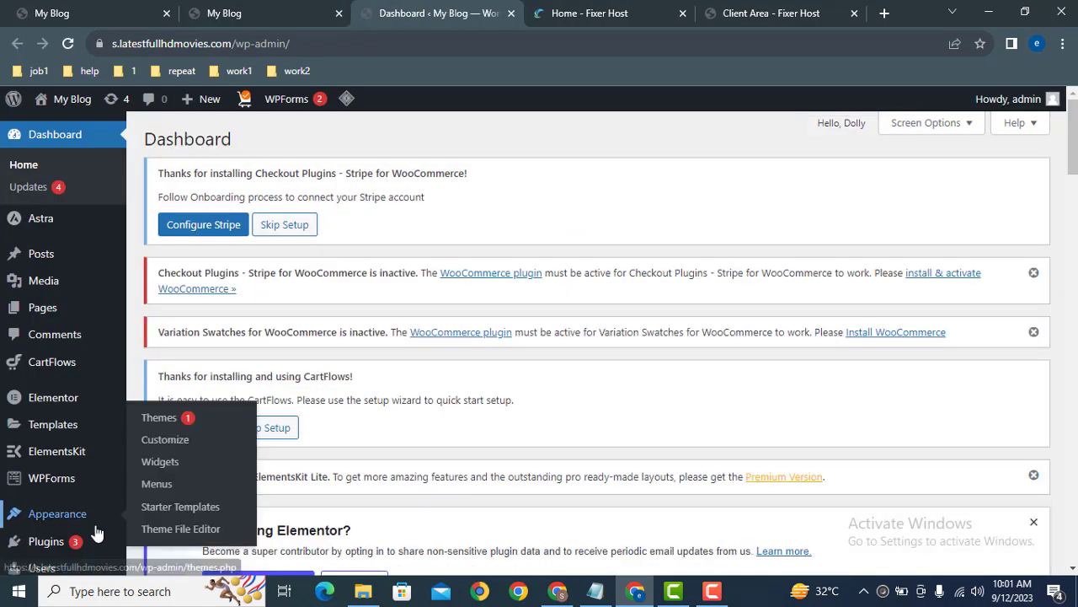
click(86, 541)
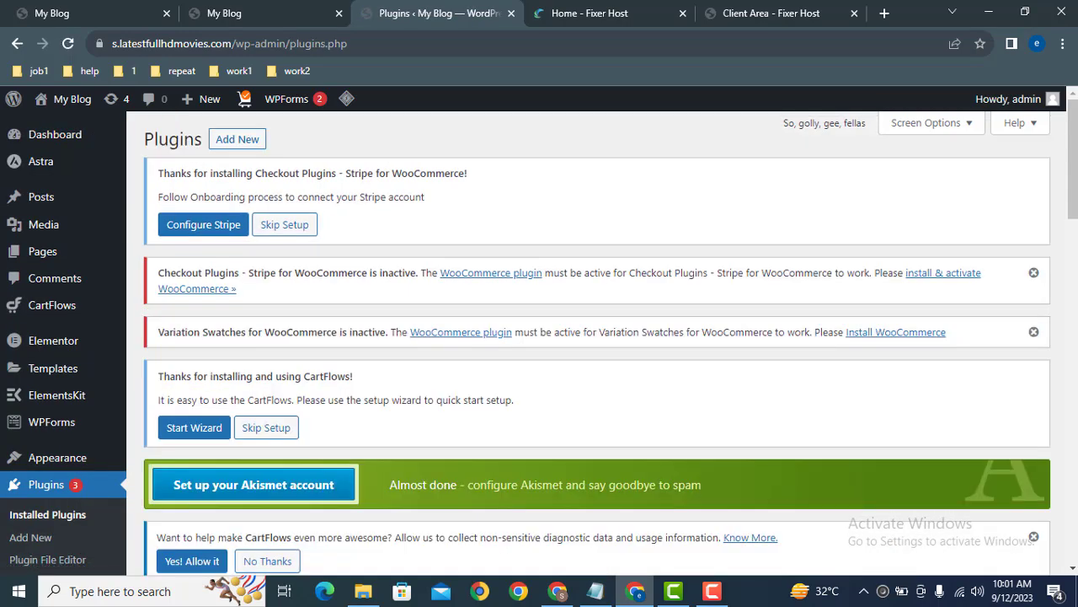
scroll(470, 506, down, 5)
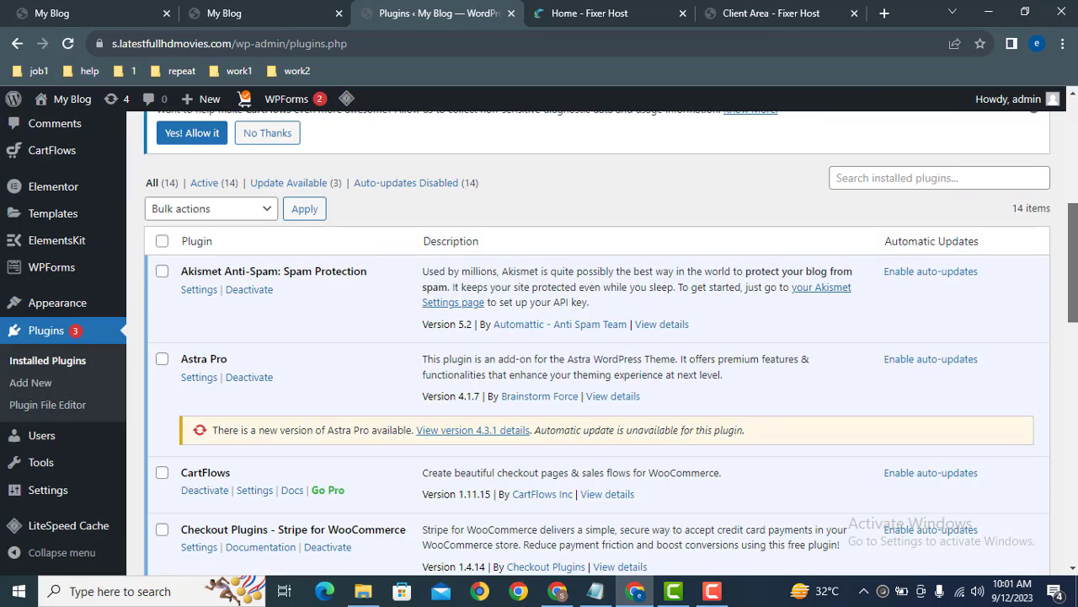
drag(1072, 305, 1074, 425)
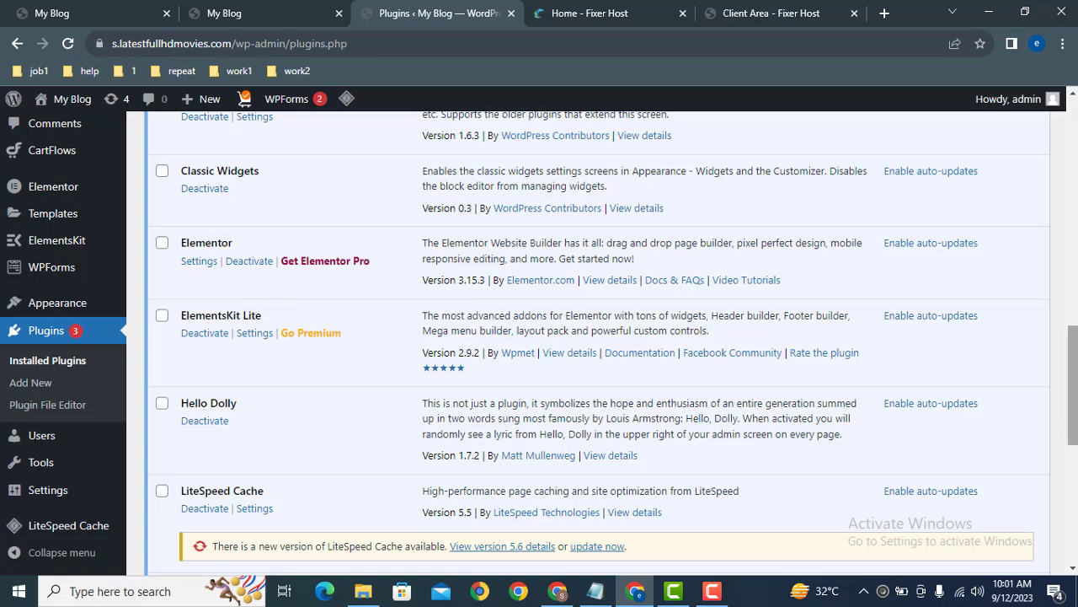
drag(1074, 349, 1076, 120)
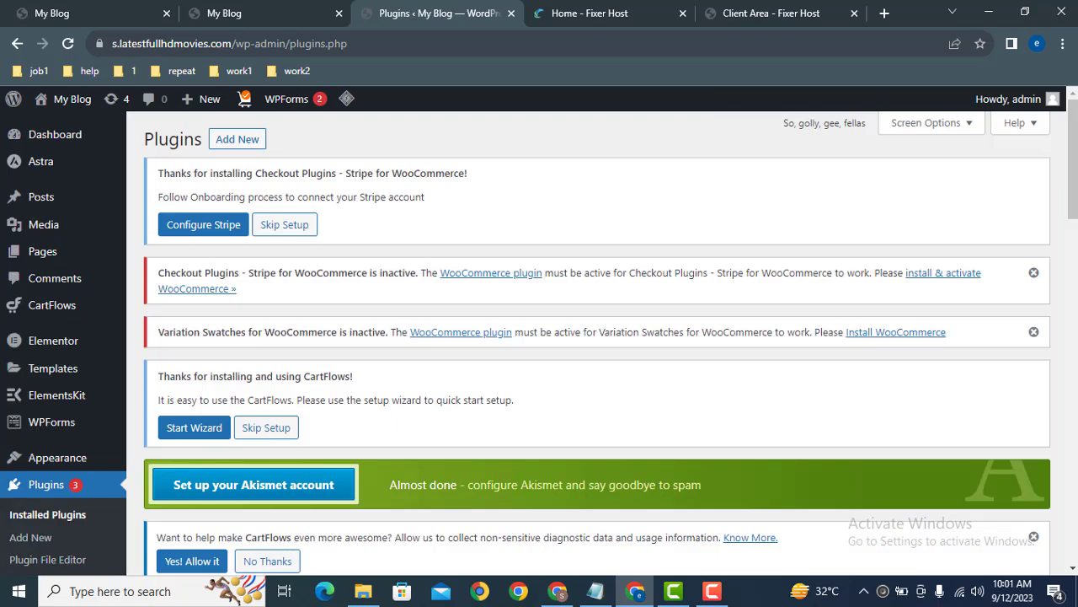
Step: Open the Fixer Host client area and log in to cPanel for the latestmovieswatch.com hosting service
click(612, 10)
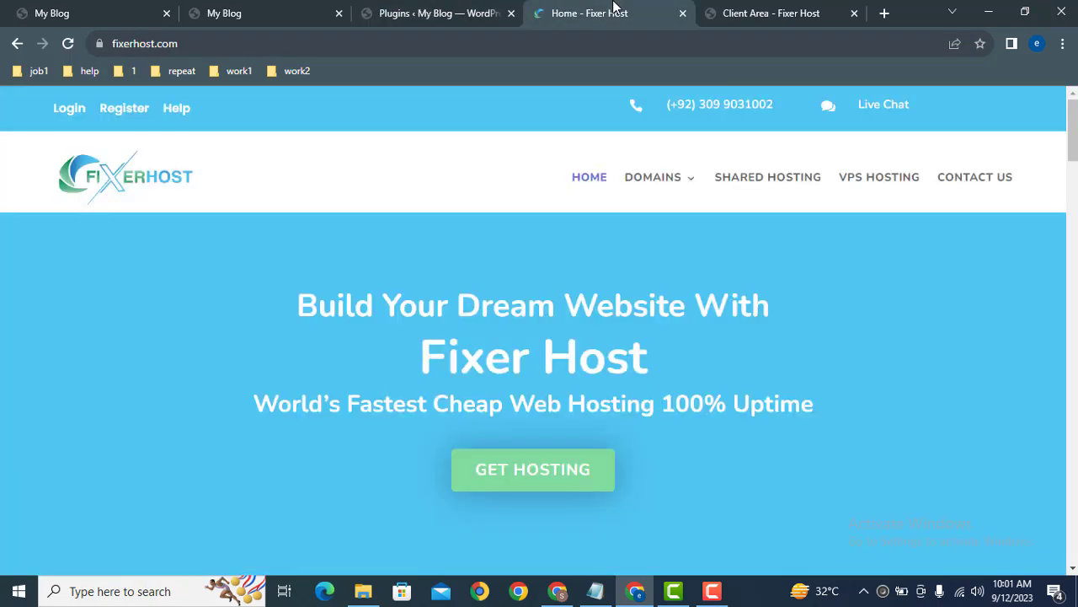
click(72, 110)
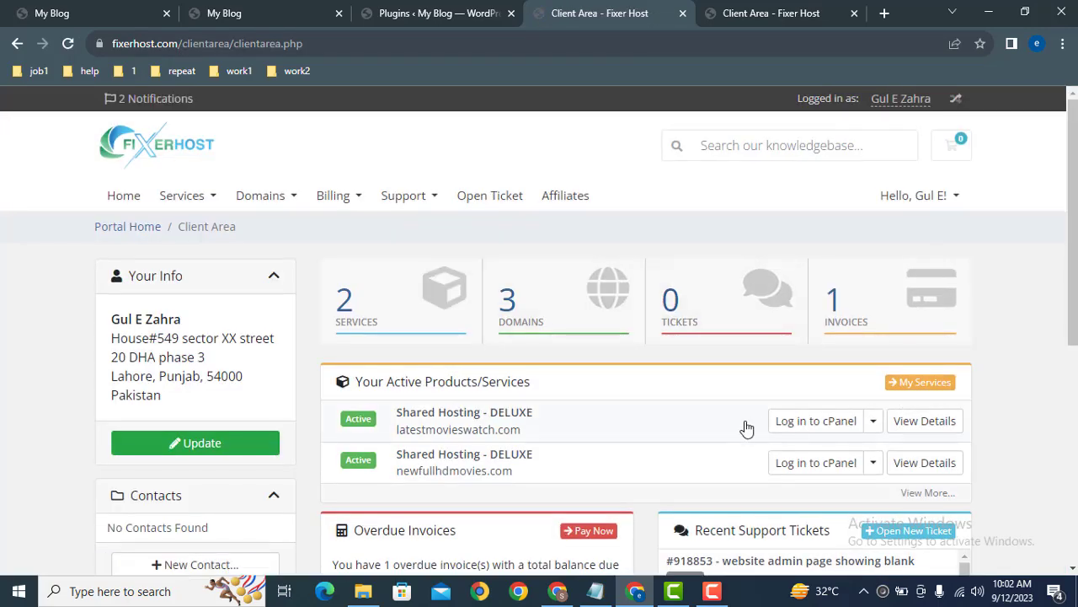
click(816, 420)
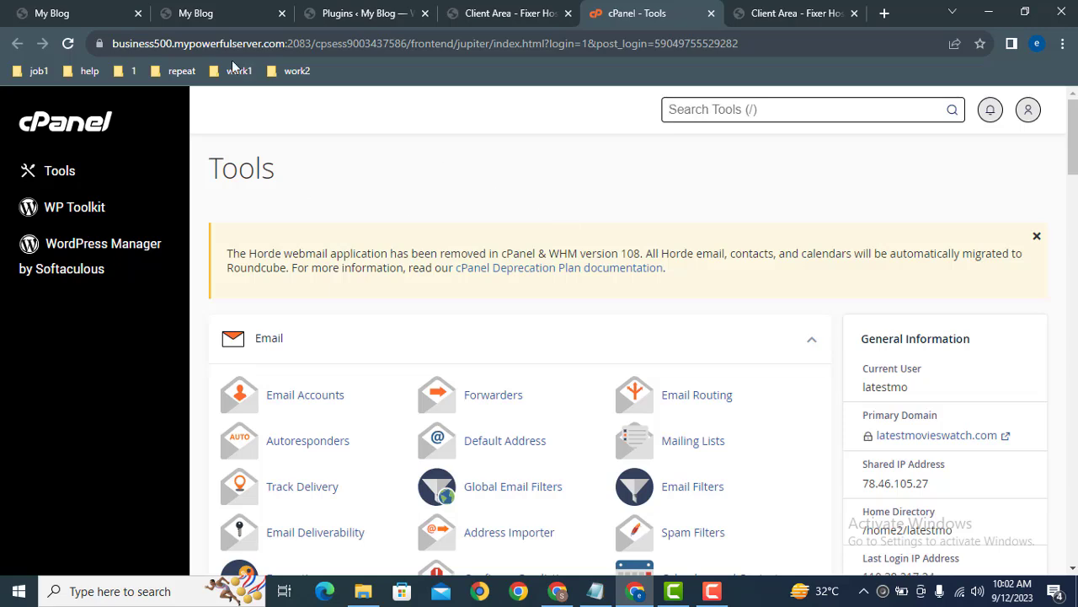
Step: Load the cPanel login page of s.latestfullhdmovies.com by adding cpanel to the site address
click(79, 10)
click(249, 46)
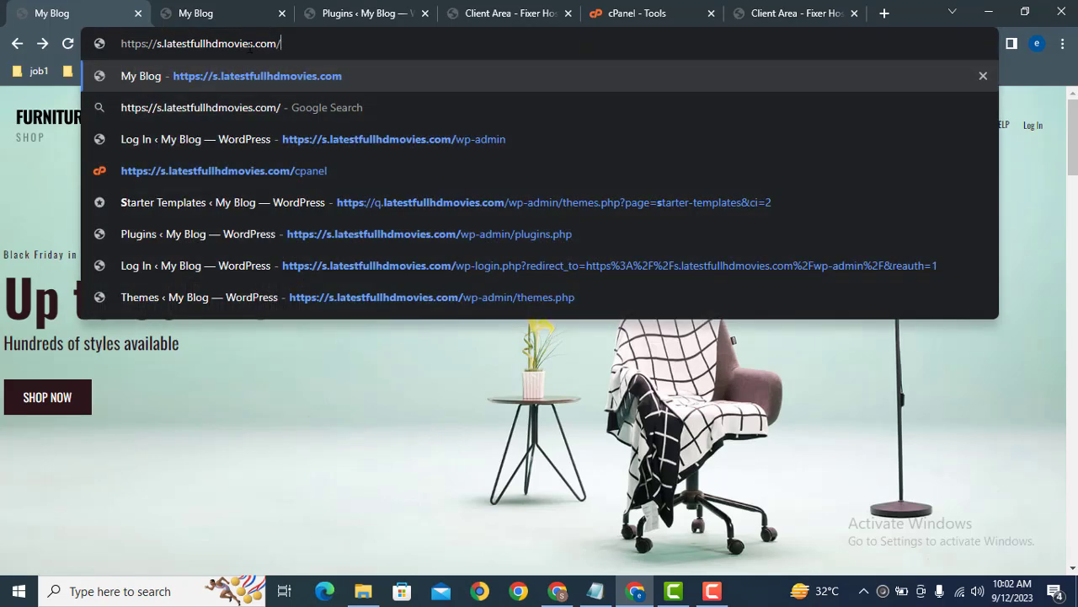
text(ca)
key(BackSpace)
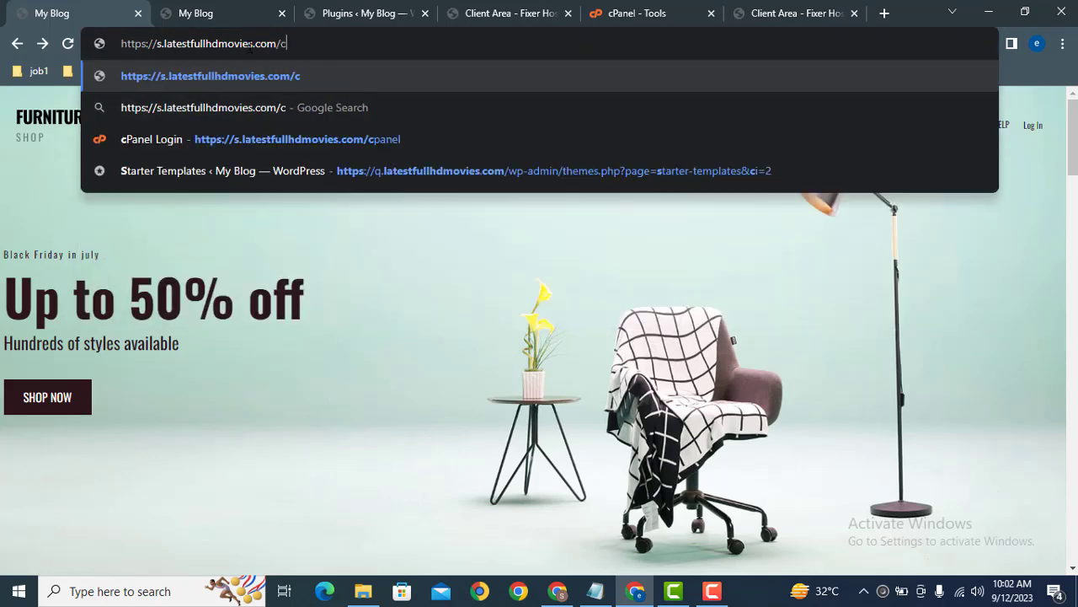
text(p)
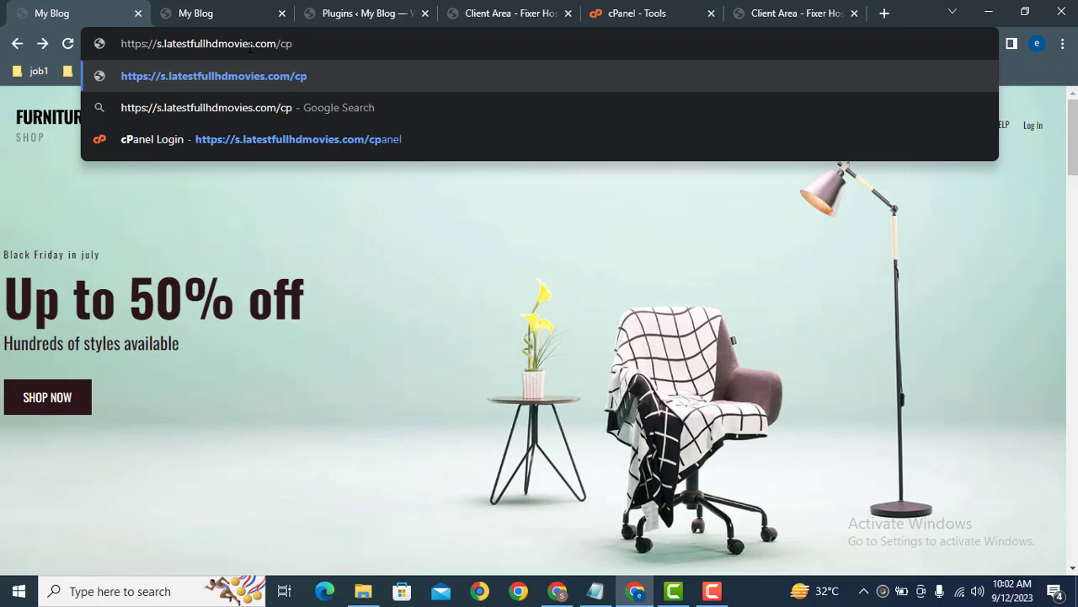
text(anel)
key(Return)
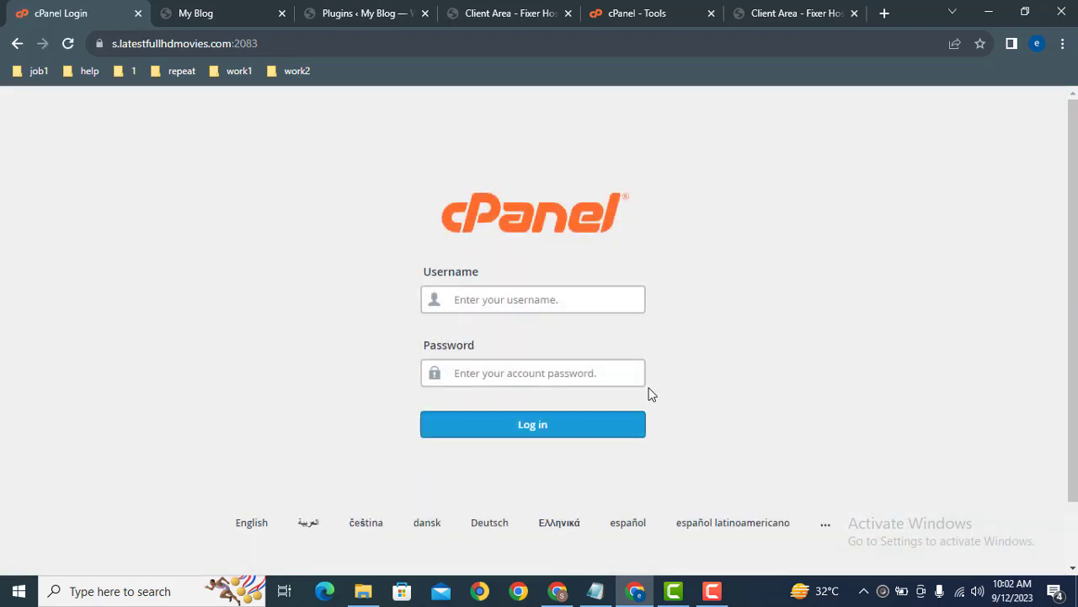
Step: View the hosting login details in the y1.PNG image from the youtube folder, check the Gmail window, and return to the cPanel login page
click(363, 590)
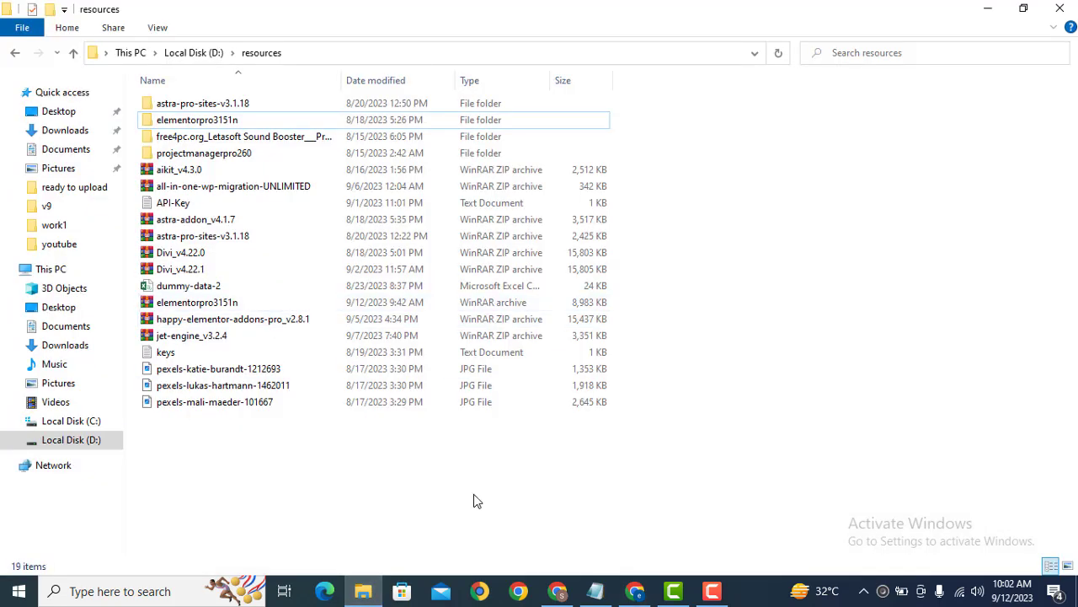
click(53, 248)
double_click(799, 141)
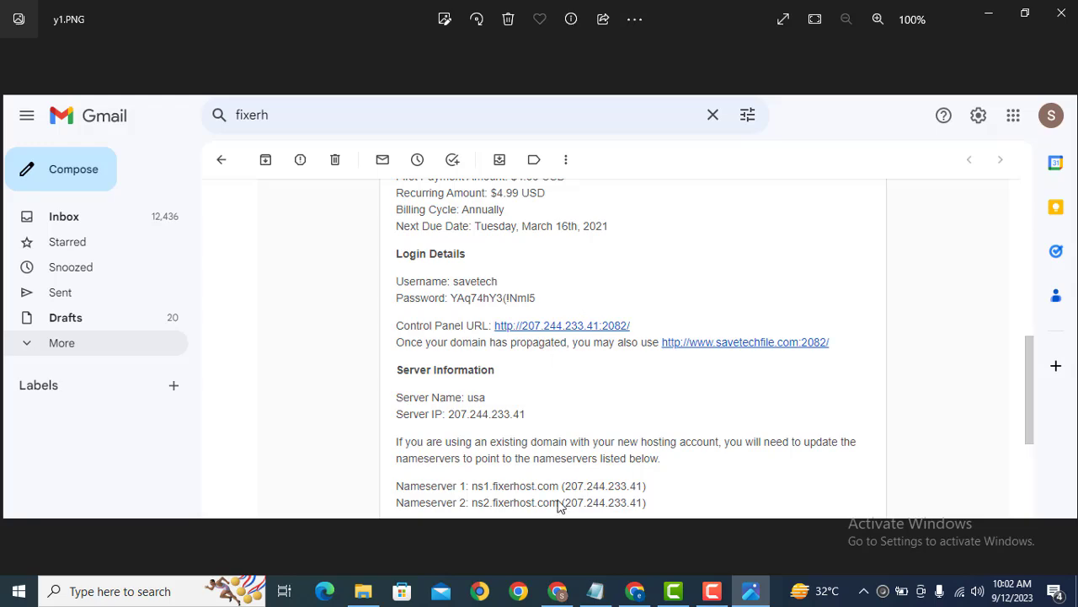
click(558, 591)
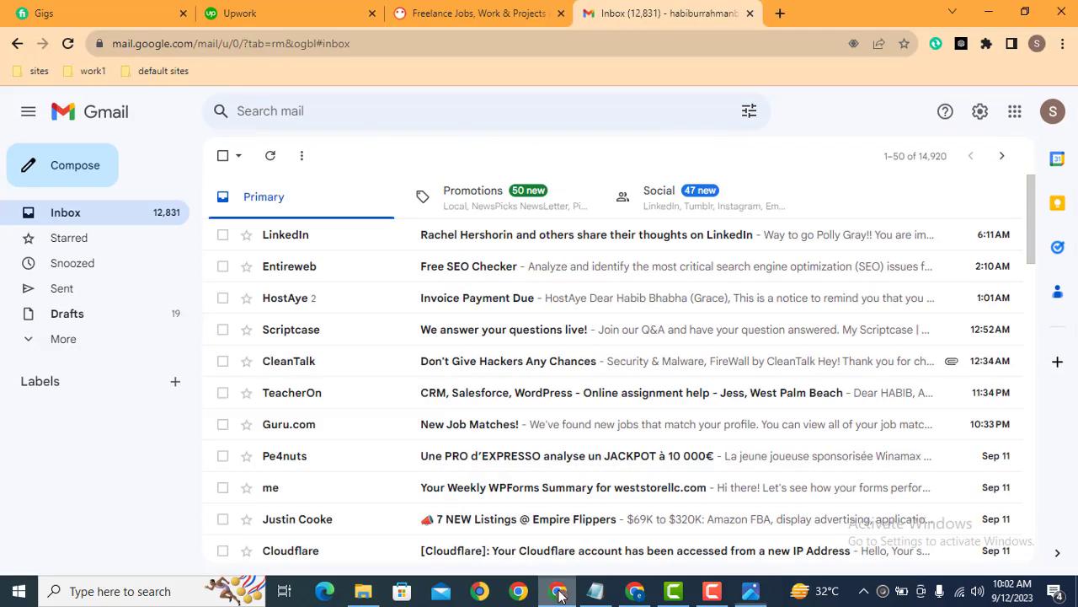
click(634, 591)
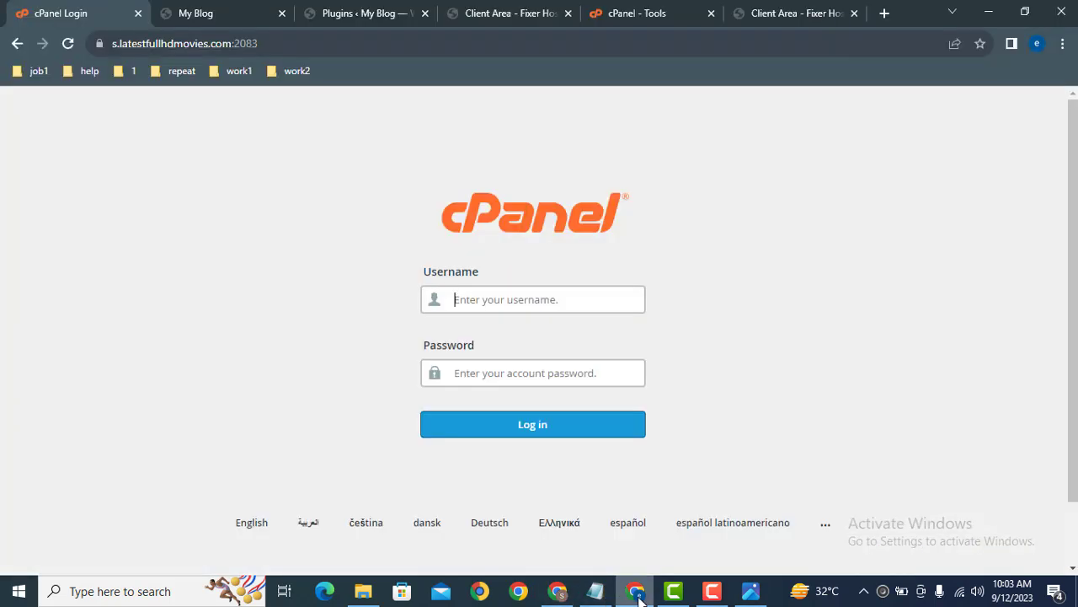
Step: Open the File Manager from the Files section of the logged-in cPanel
click(632, 10)
scroll(766, 111, down, 2)
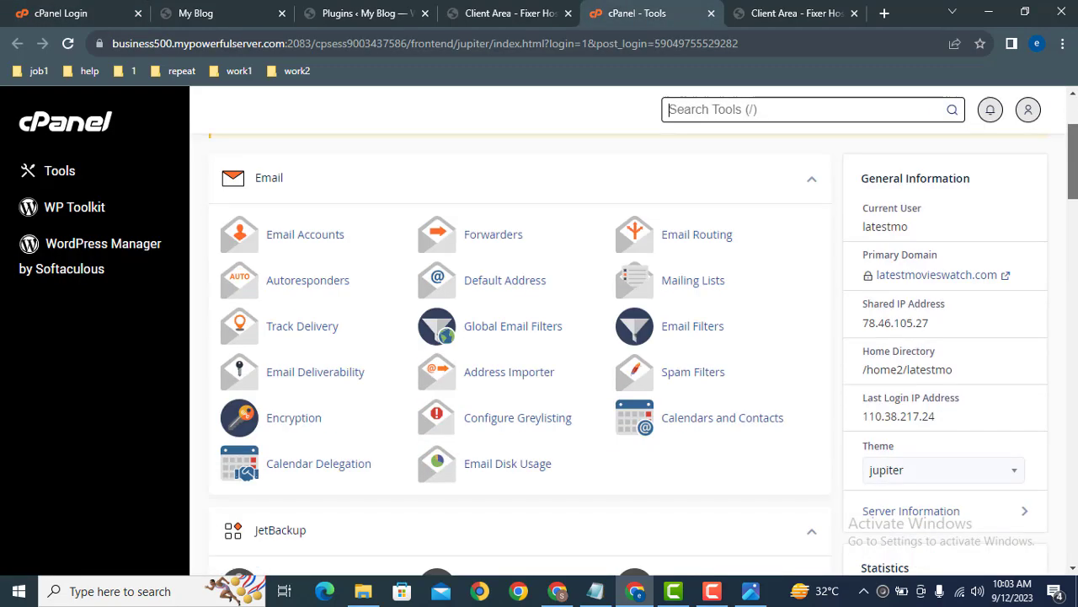
drag(1076, 158, 1076, 236)
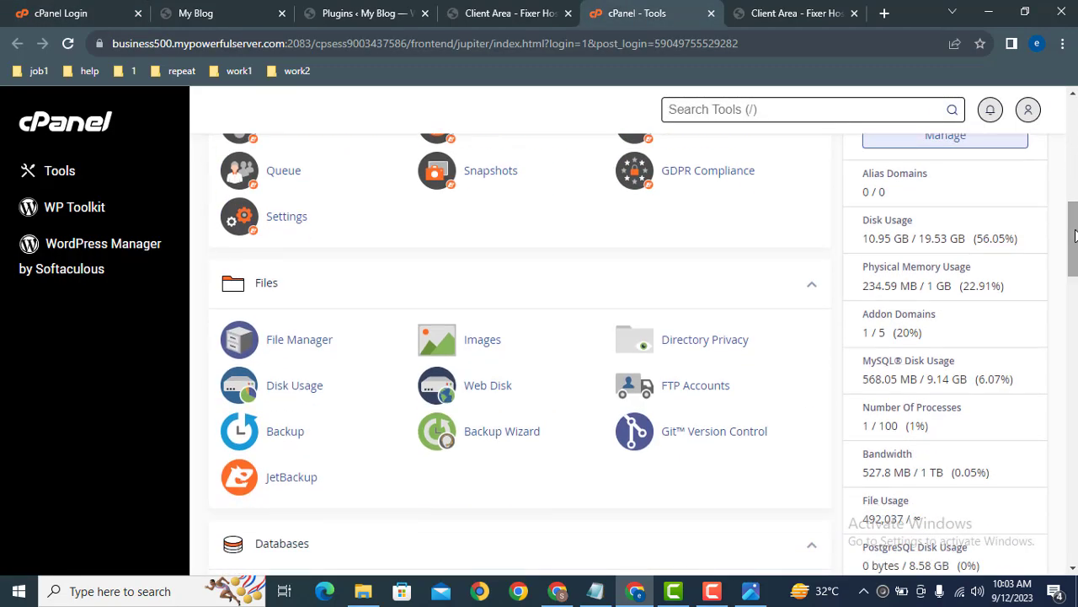
click(287, 342)
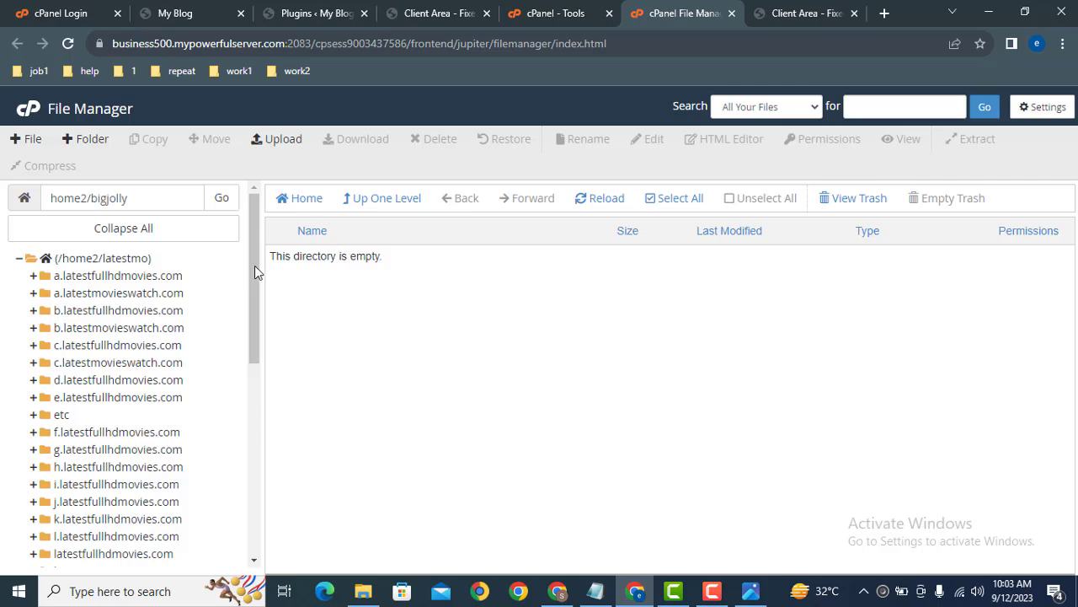
Step: Open the wp-content/plugins folder of s.latestfullhdmovies.com
drag(255, 265, 250, 433)
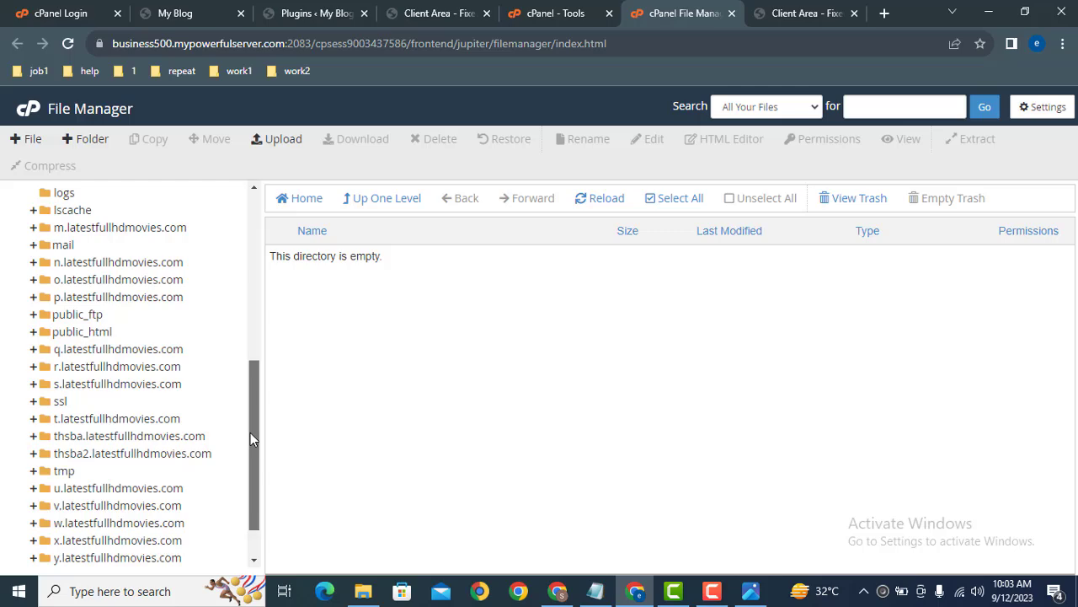
click(47, 389)
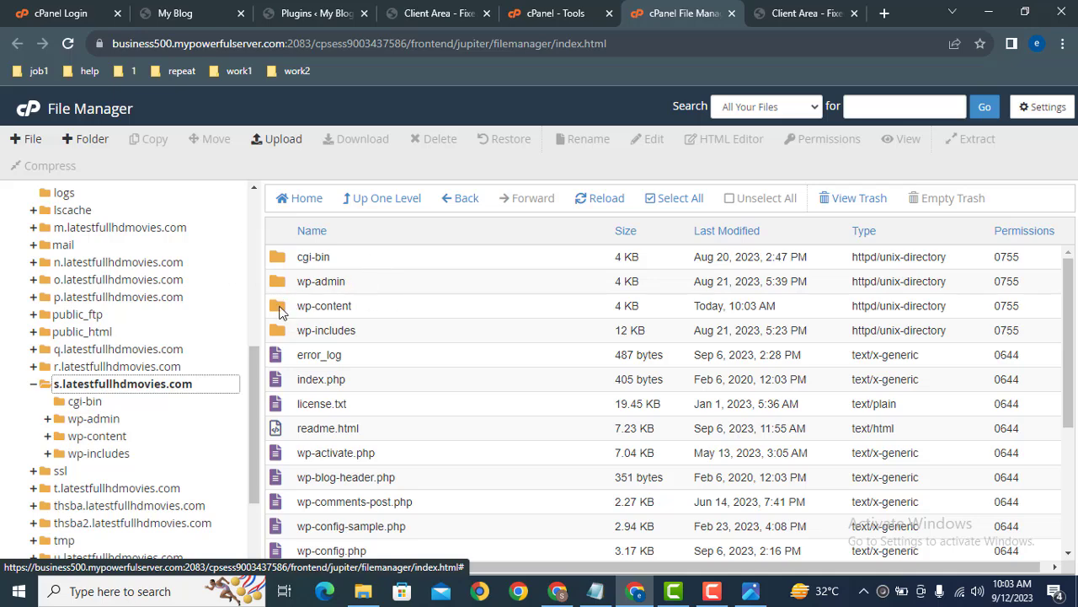
double_click(281, 308)
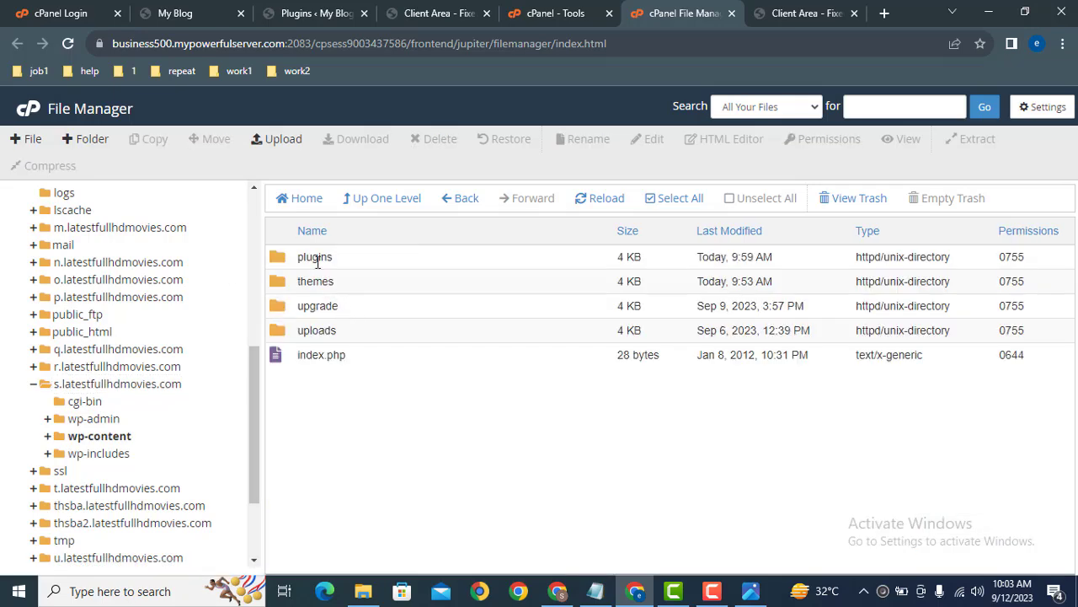
double_click(282, 262)
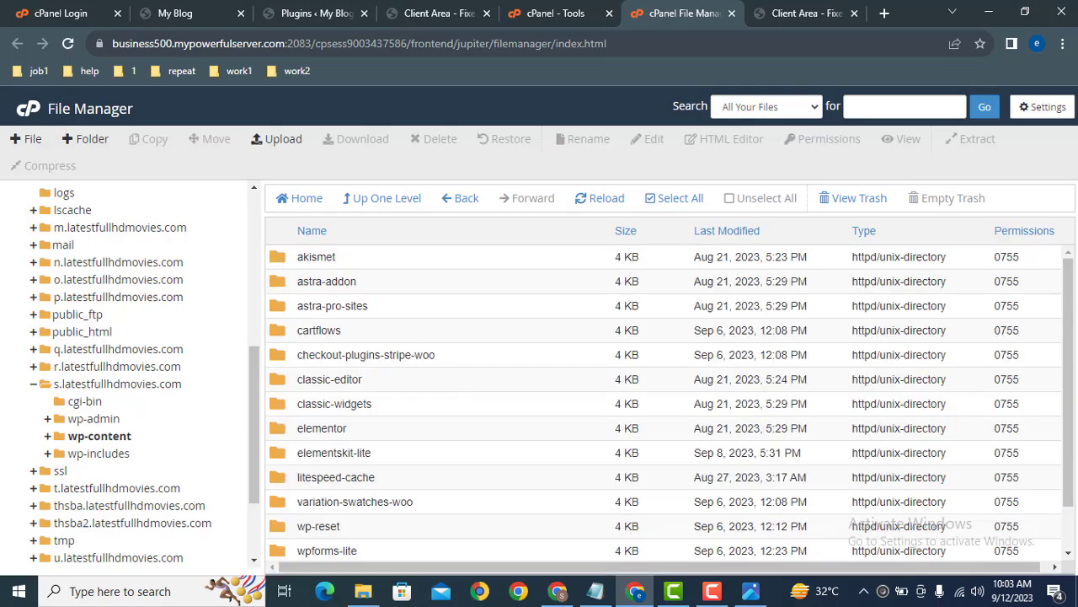
Step: Start a file upload into the site's plugins folder and bring up the file chooser
drag(1071, 301, 1072, 196)
click(280, 143)
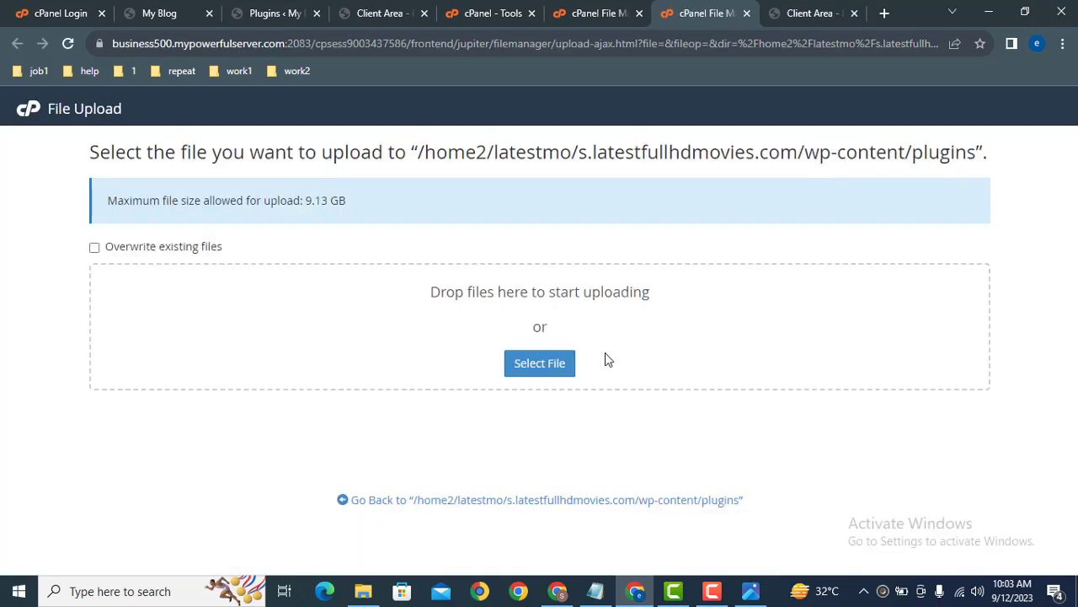
click(554, 363)
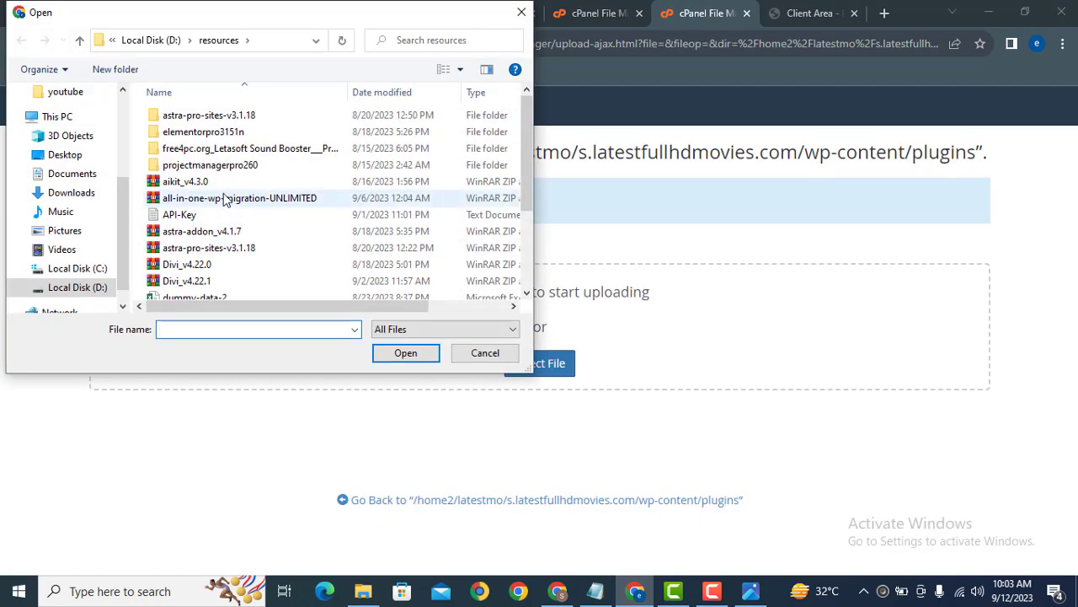
Step: Find the elementorpro3151n archive in the resources folder and check its properties
click(244, 214)
click(240, 227)
key(Down)
key(Down)
key(Down)
key(Down)
key(Down)
key(Down)
key(Down)
key(Down)
key(Down)
key(Down)
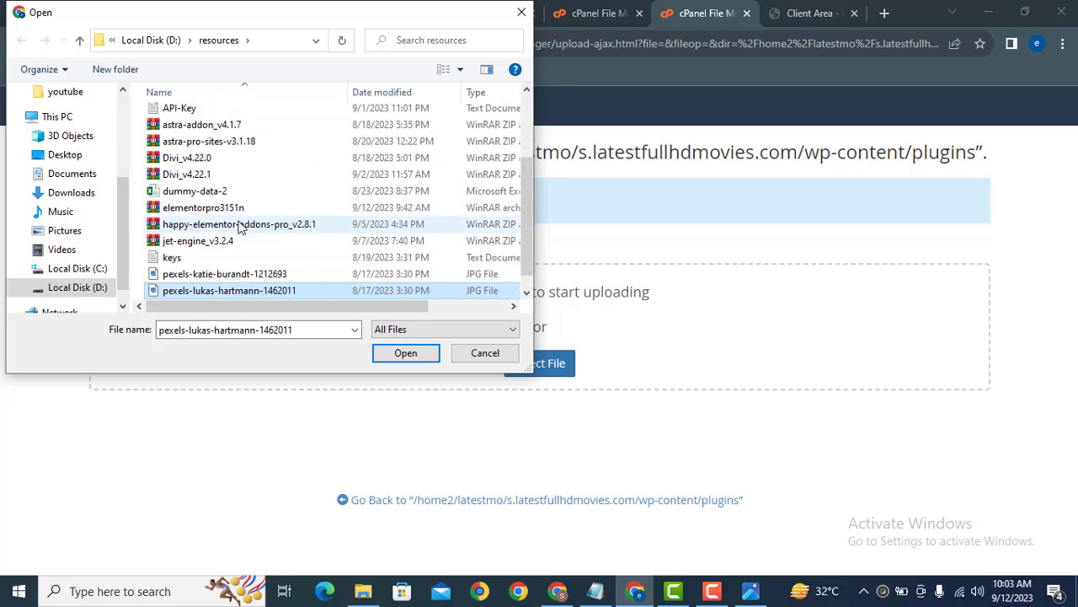
key(Up)
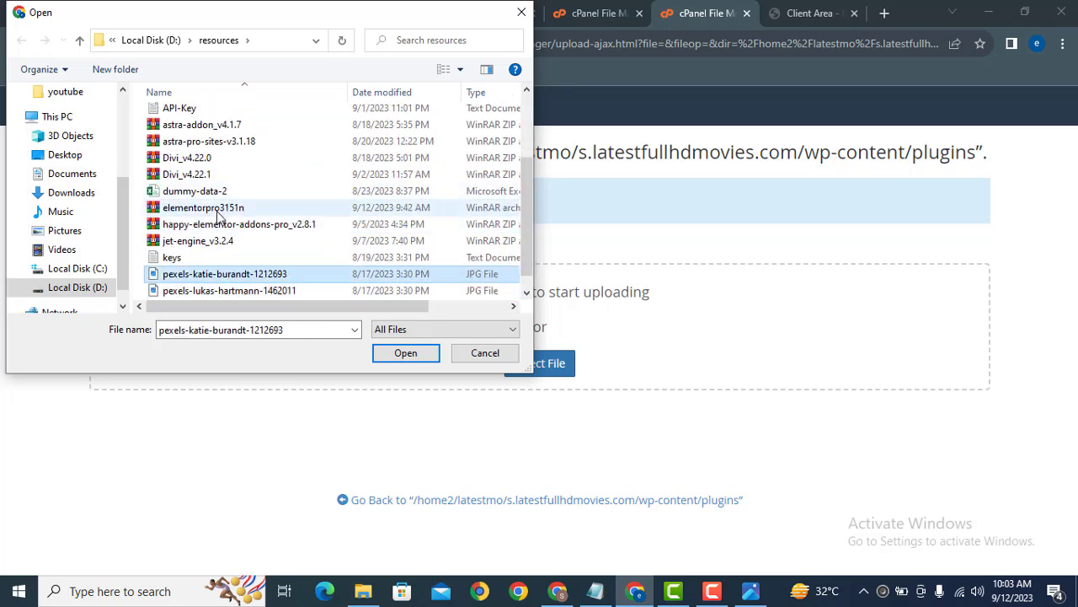
click(217, 210)
right_click(217, 211)
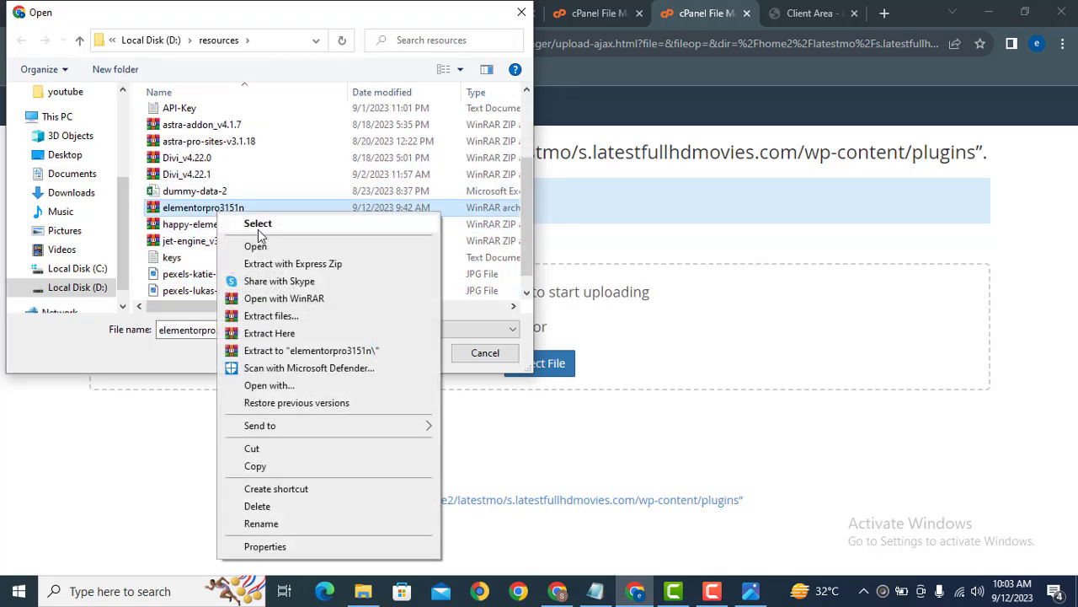
click(265, 547)
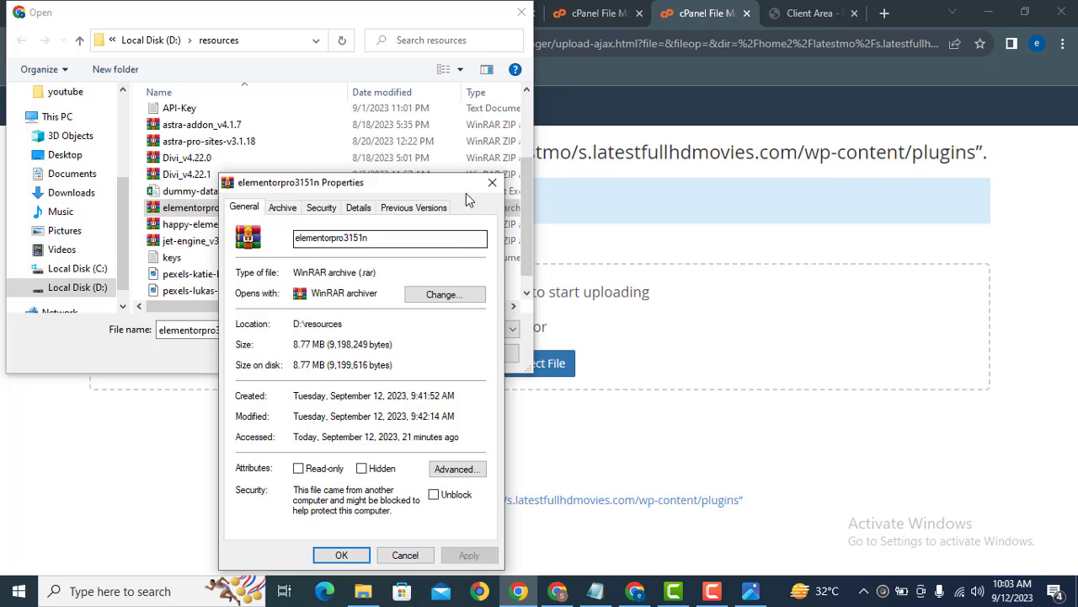
click(493, 182)
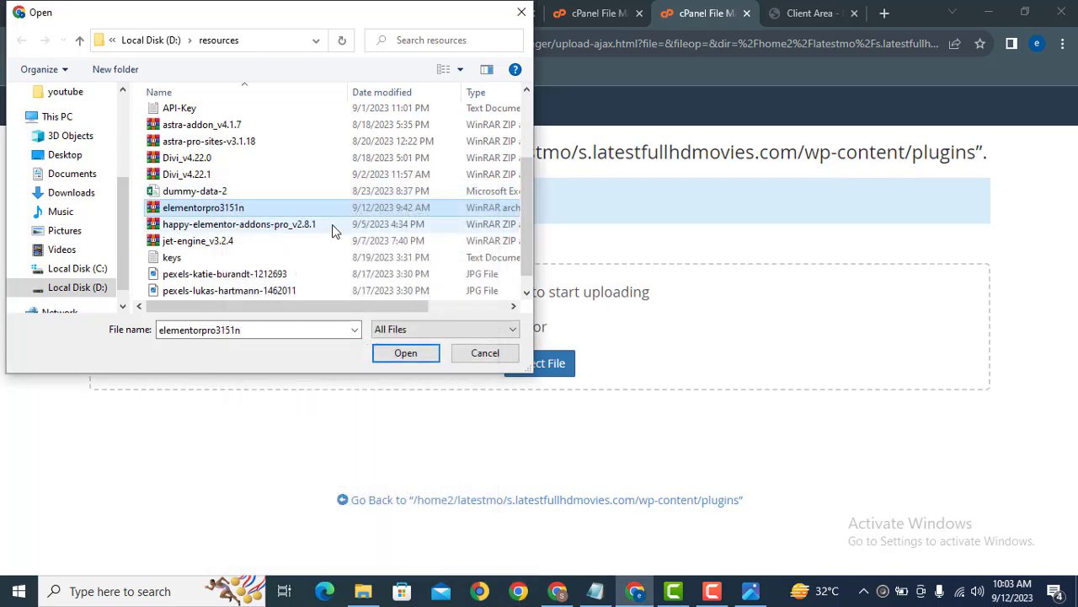
Step: Extract the elementorpro3151n archive into its own folder, replacing all existing files, and open that folder
click(302, 174)
right_click(242, 213)
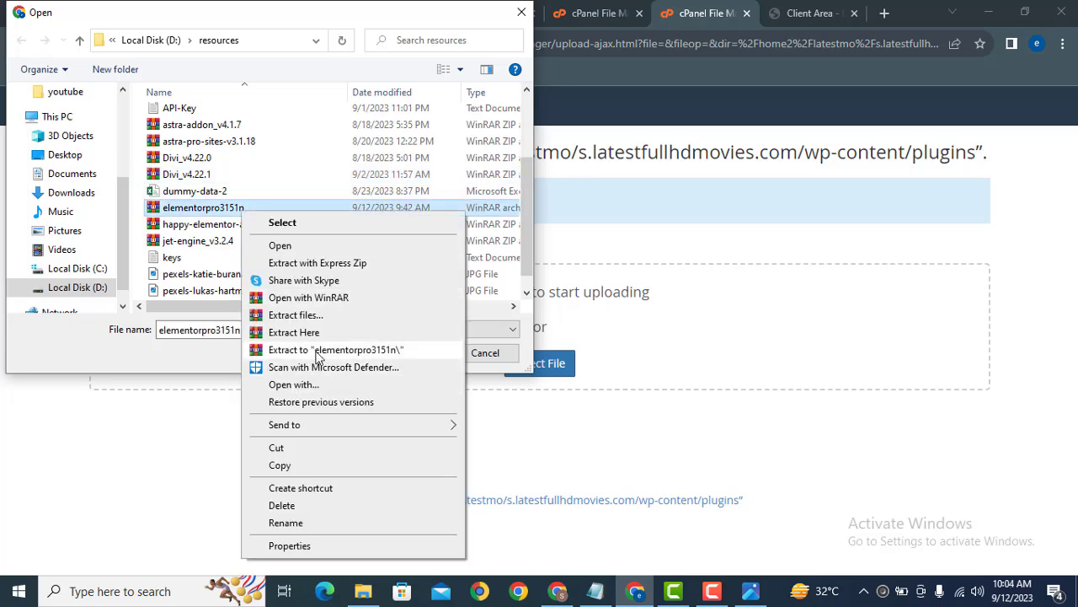
click(319, 350)
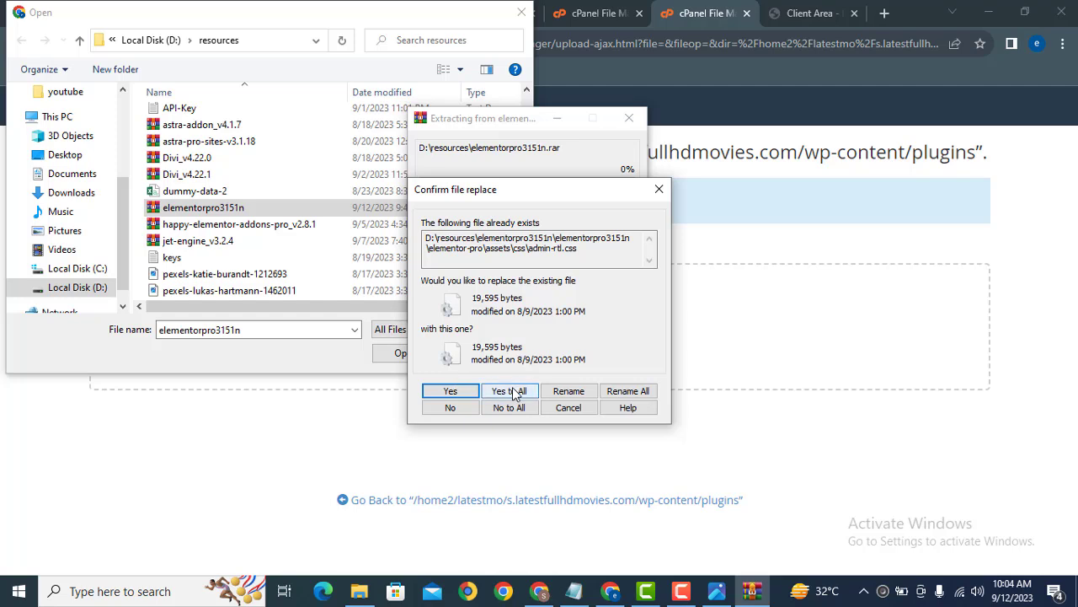
click(514, 392)
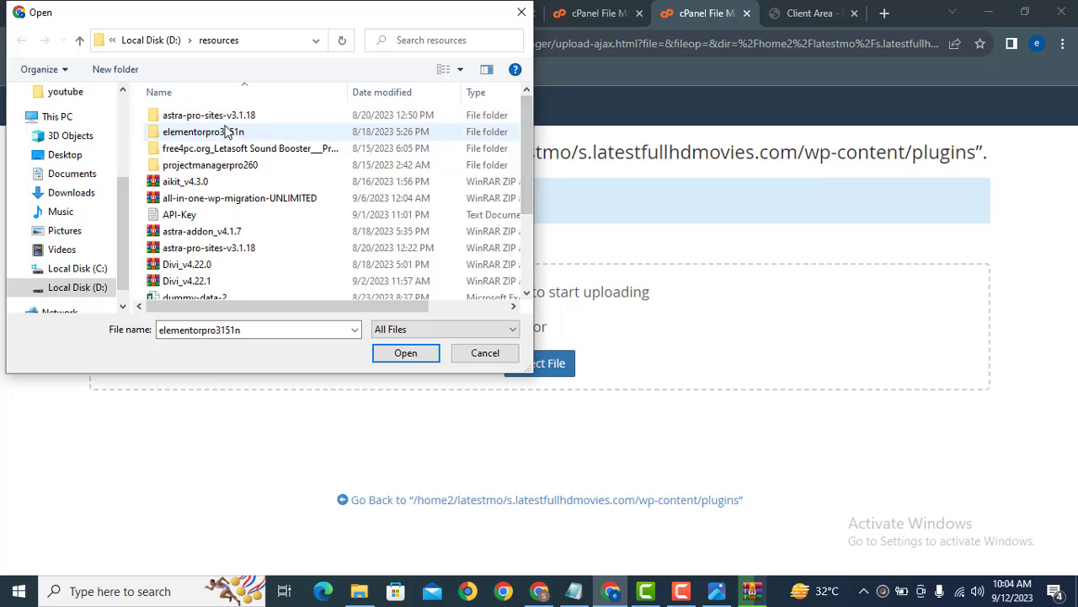
double_click(233, 135)
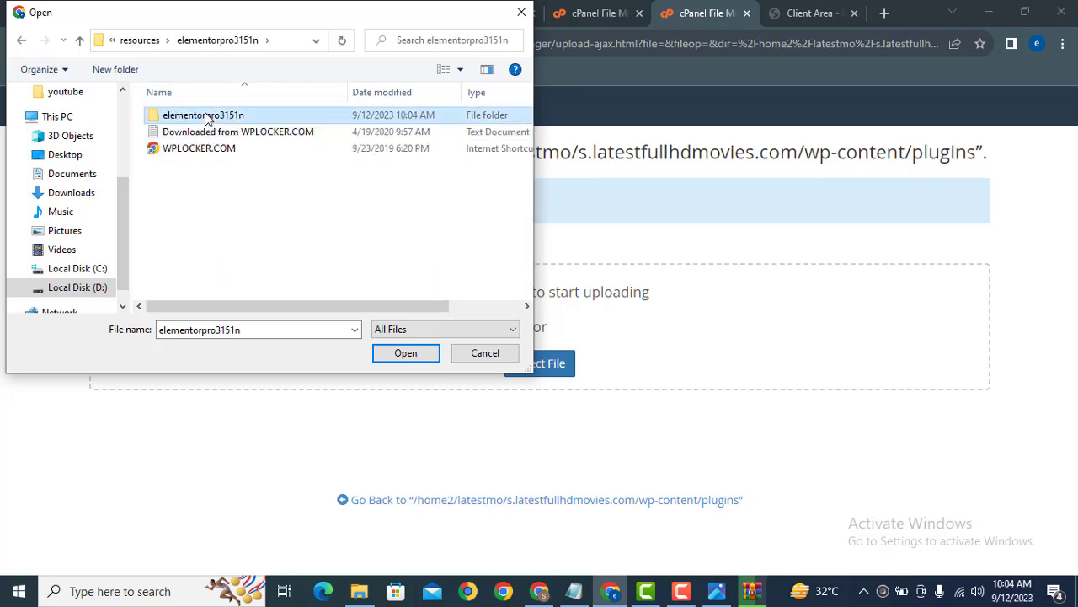
Step: Open the inner elementorpro3151n folder and check the properties of the elementor-pro ZIP archive
double_click(205, 116)
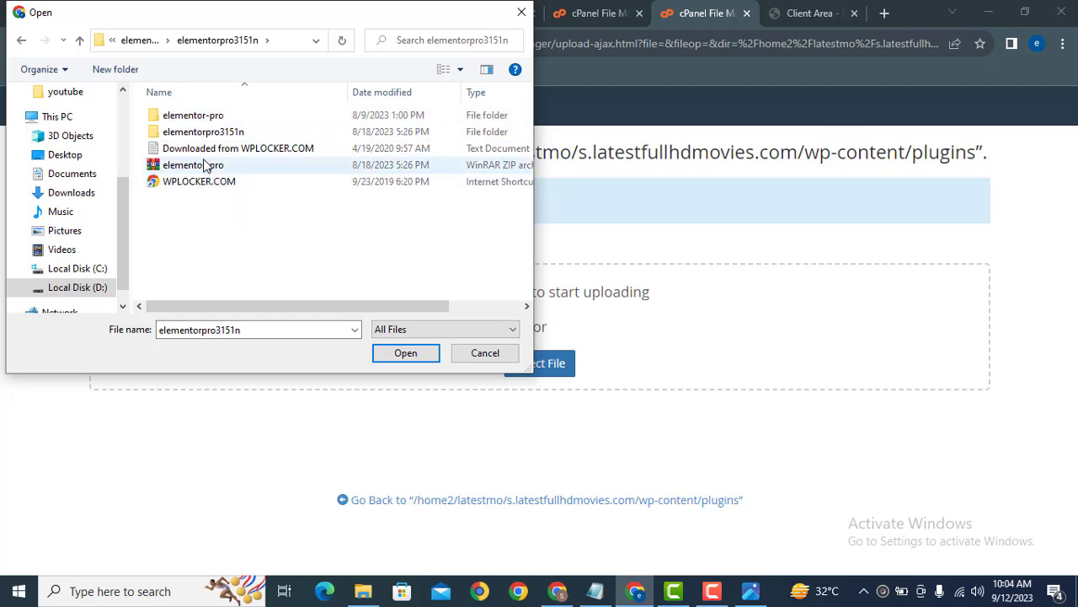
click(196, 168)
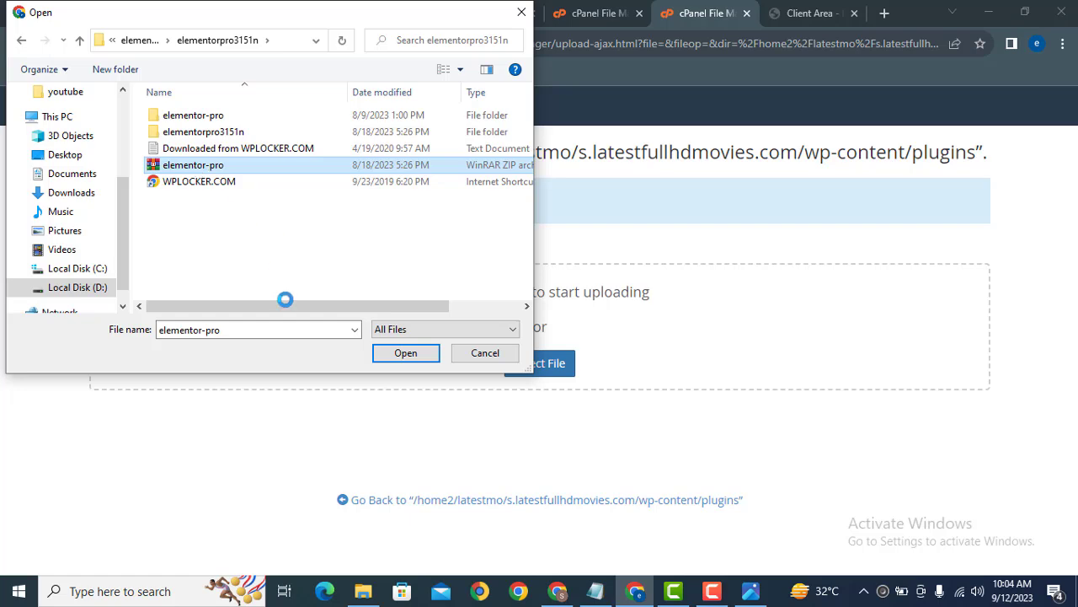
right_click(196, 165)
click(250, 482)
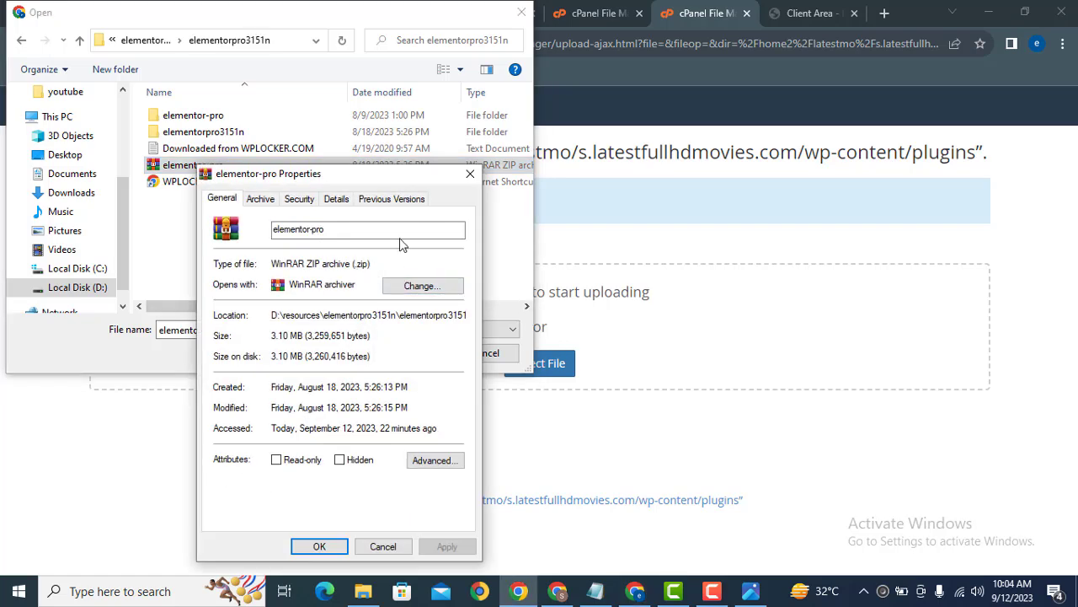
click(470, 174)
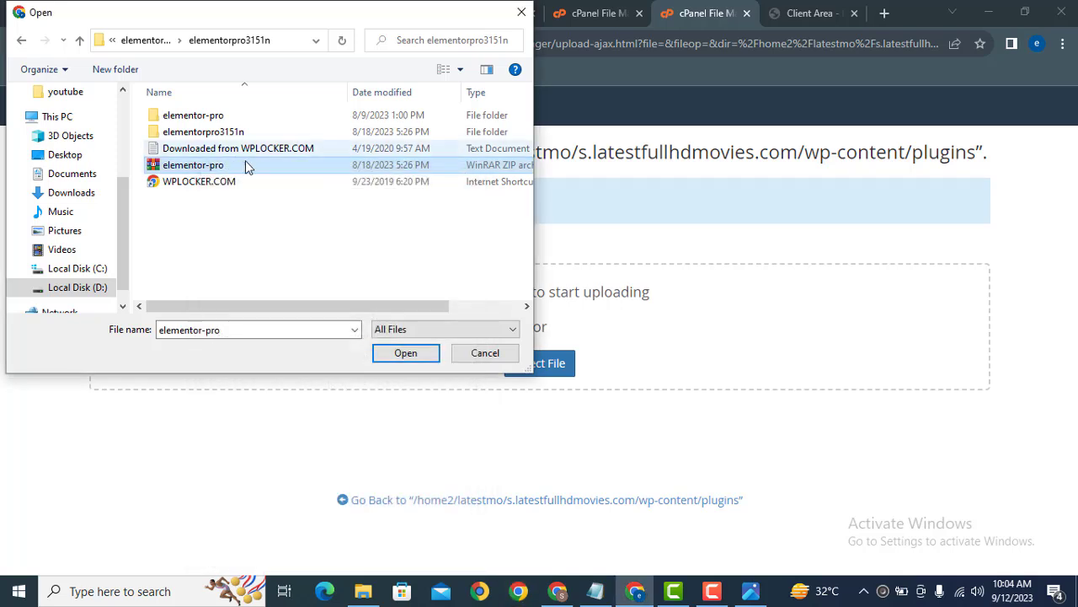
right_click(197, 116)
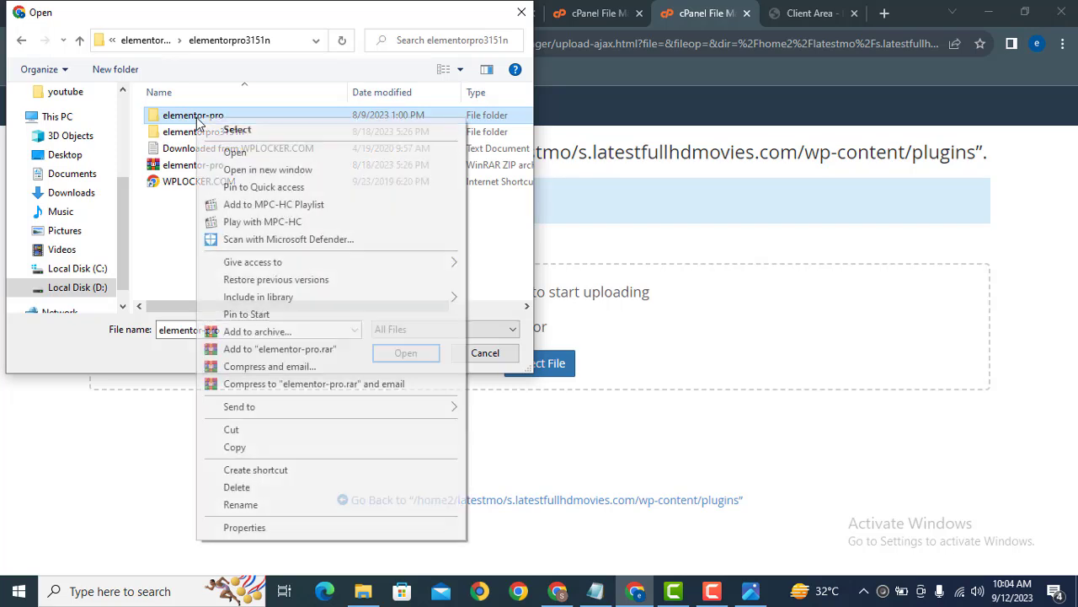
mouse_move(272, 413)
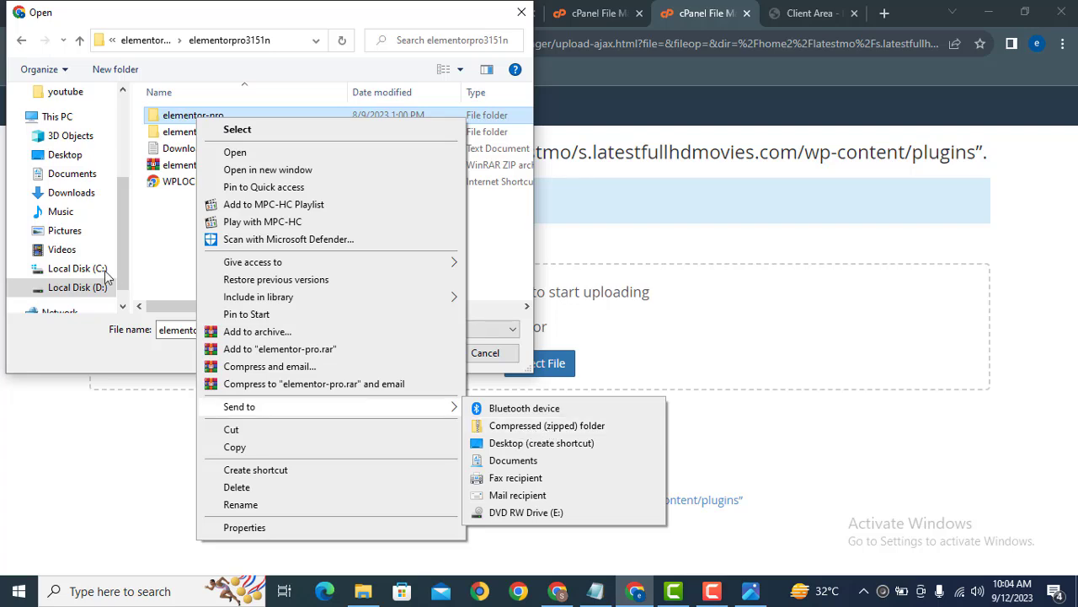
click(182, 253)
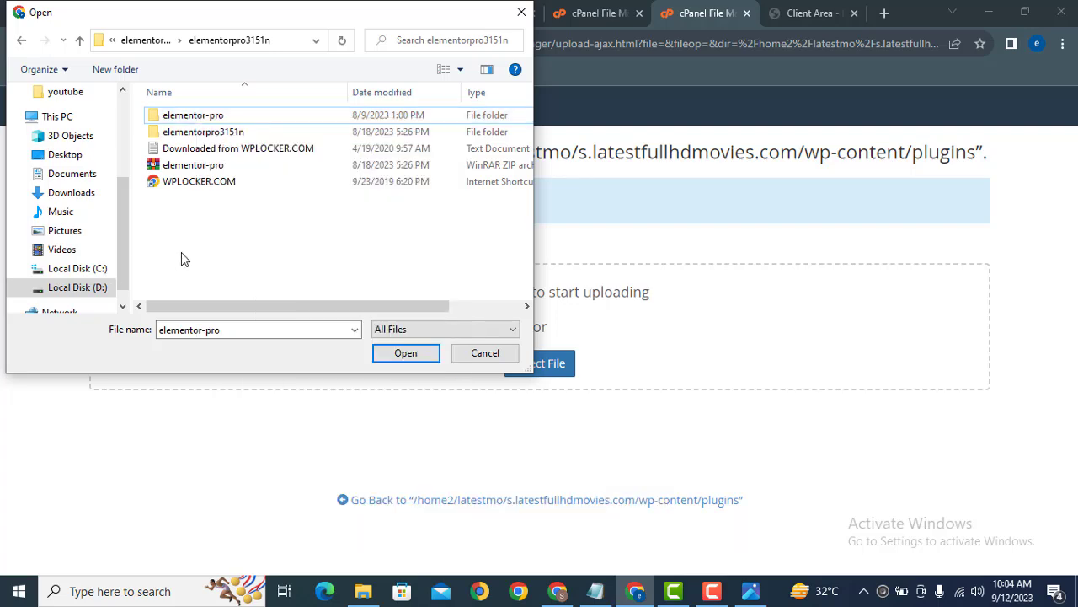
Step: Upload elementor-pro.zip to the site's plugins folder, return to that folder and refresh its listing to find the archive
double_click(222, 166)
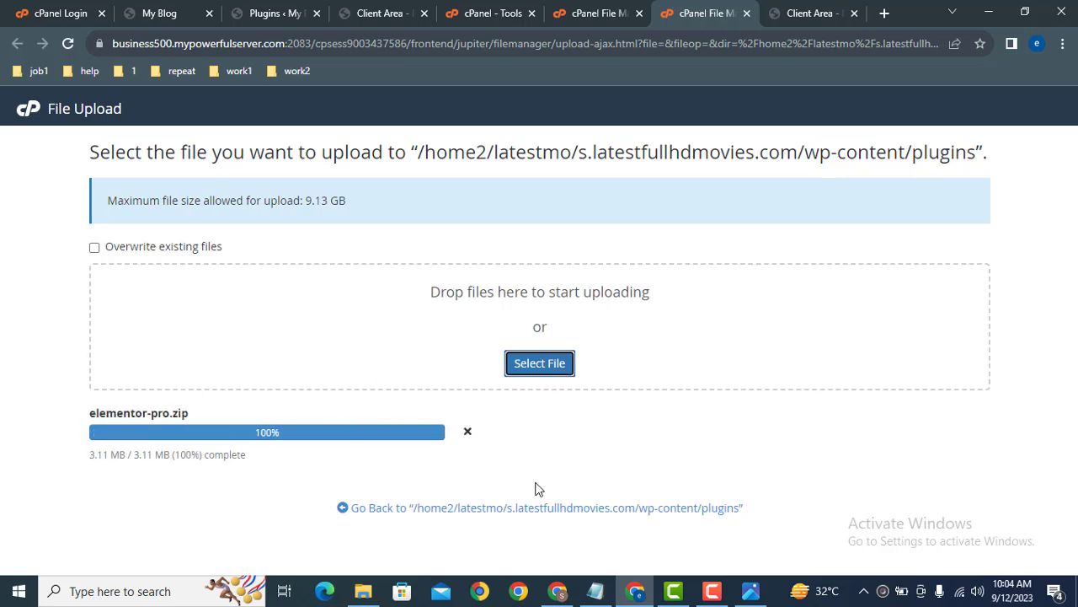
click(479, 509)
click(600, 200)
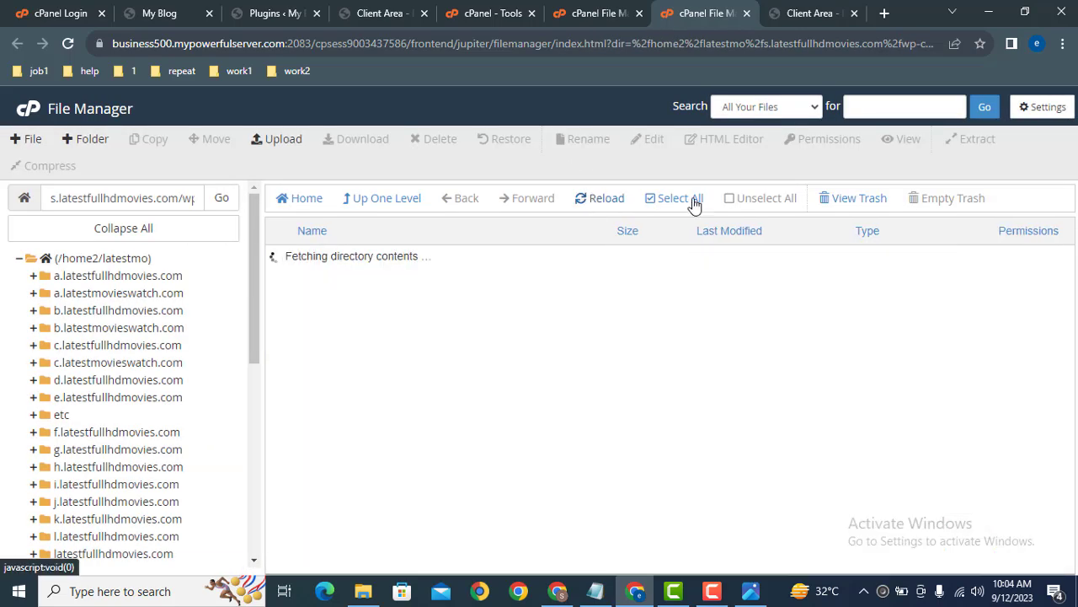
drag(1064, 281, 1072, 249)
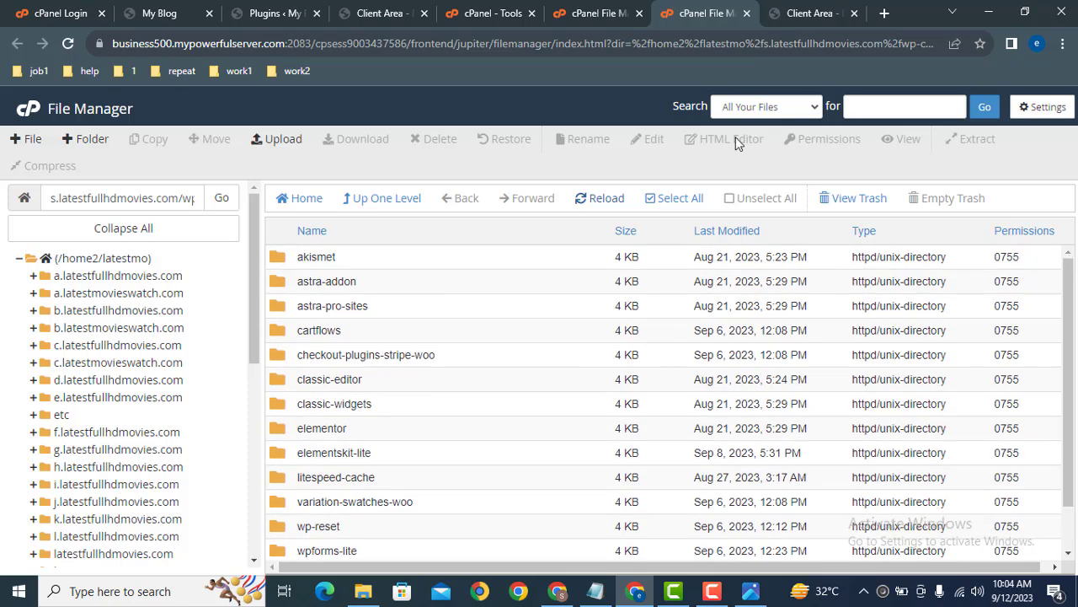
click(608, 200)
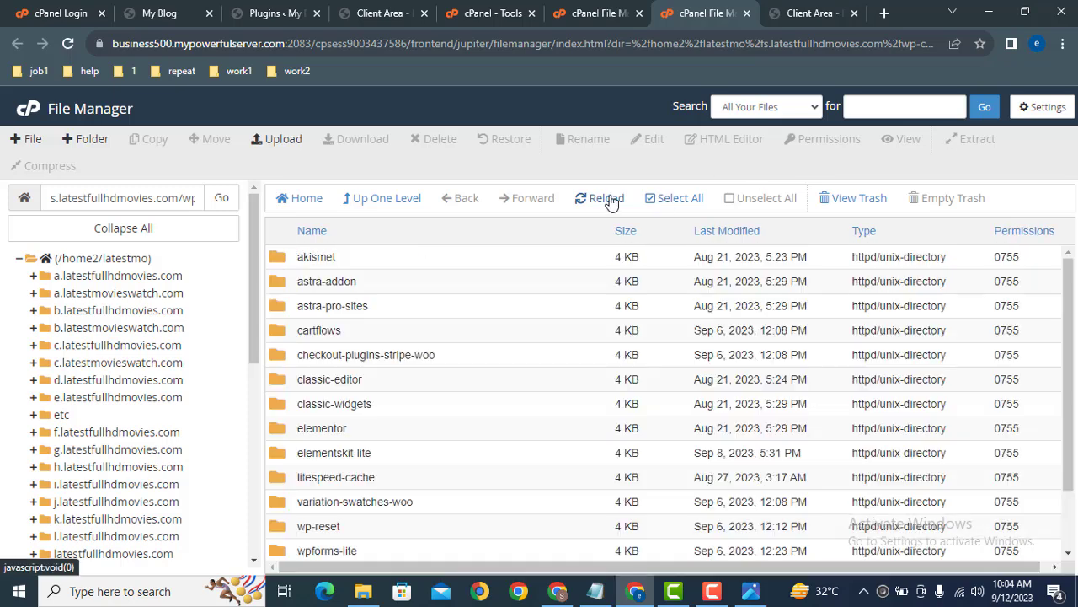
drag(1072, 382, 1074, 480)
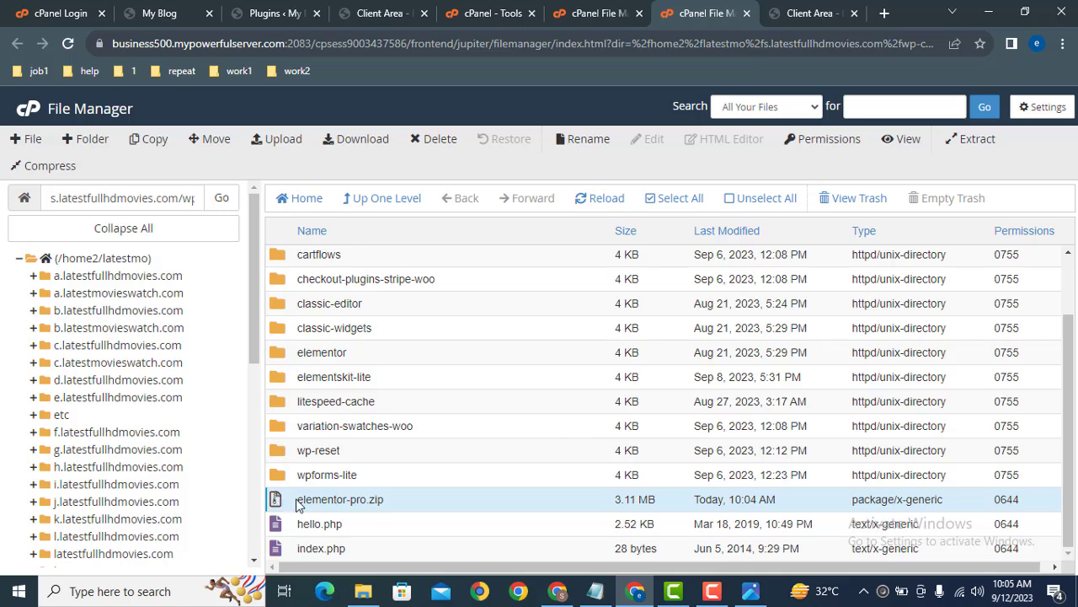
Step: Extract elementor-pro.zip into the wp-content/plugins folder and dismiss the extraction results
right_click(296, 503)
click(336, 527)
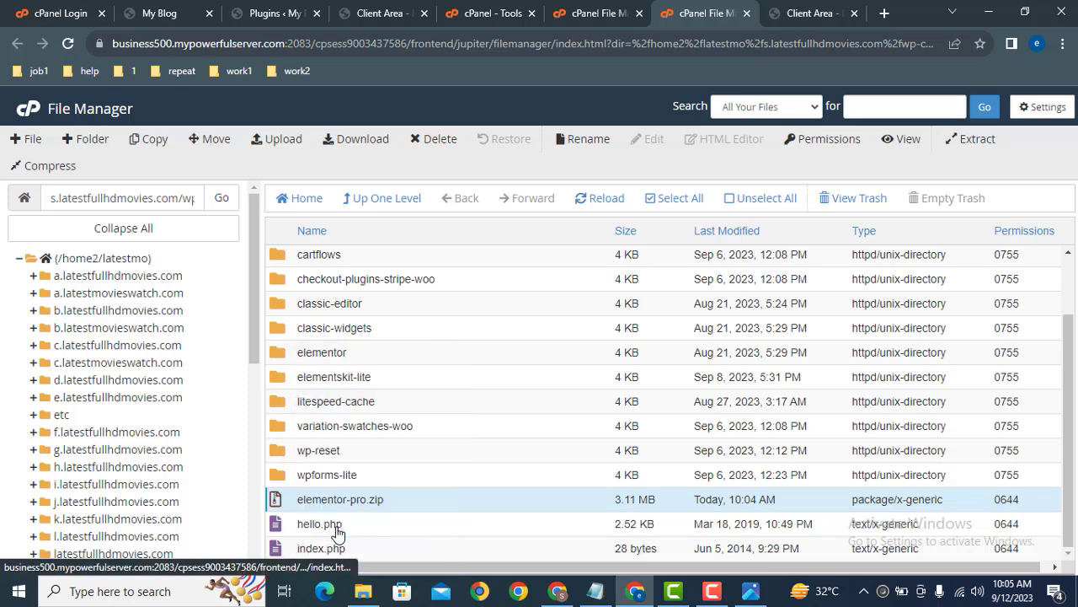
click(661, 410)
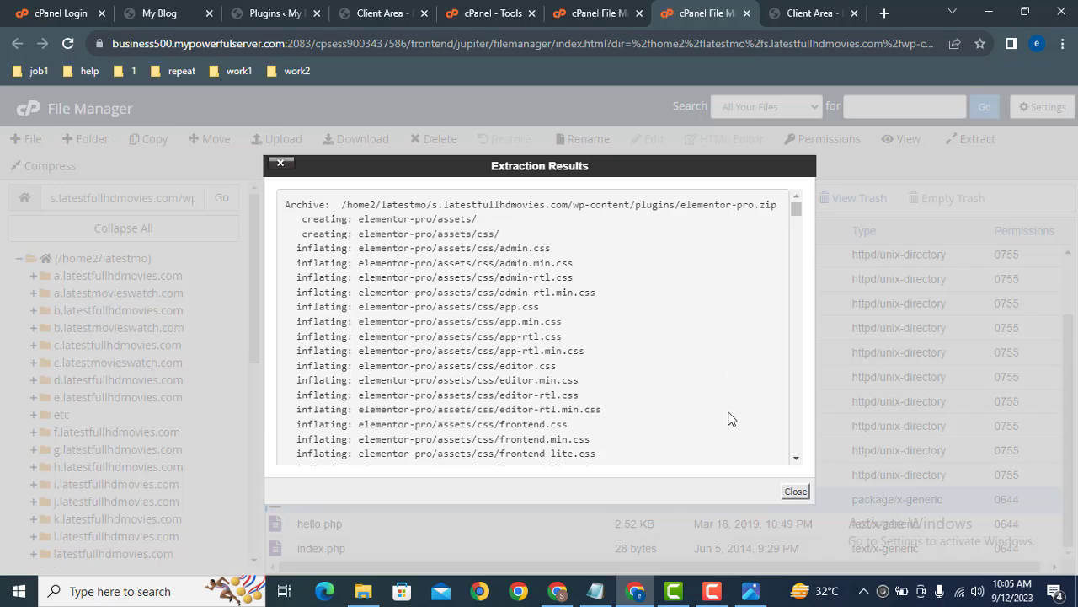
click(796, 492)
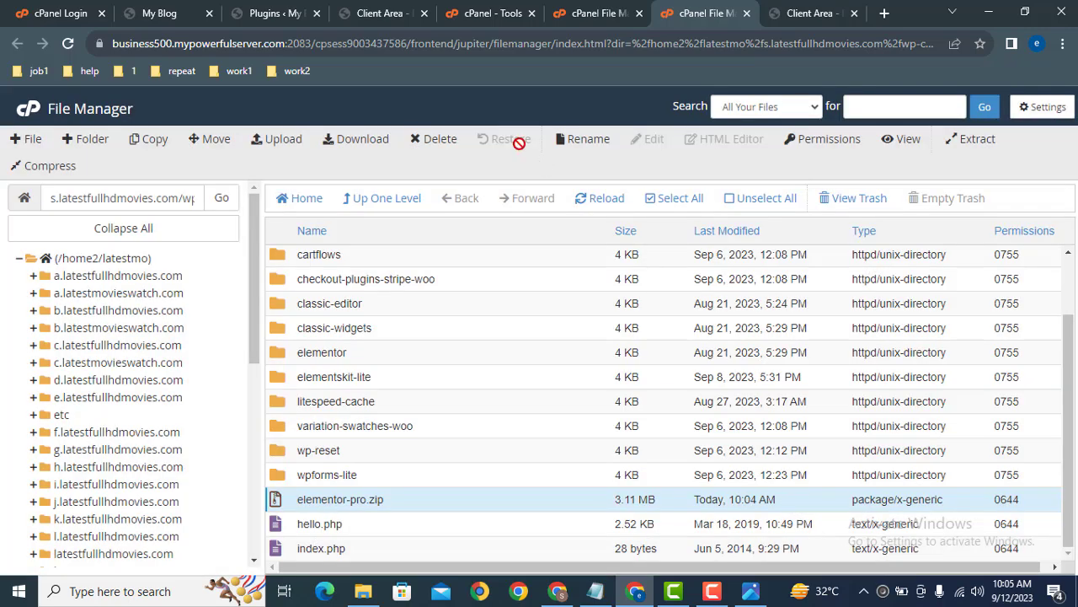
Step: Activate the Elementor Pro plugin on the site's WordPress Plugins page
click(278, 12)
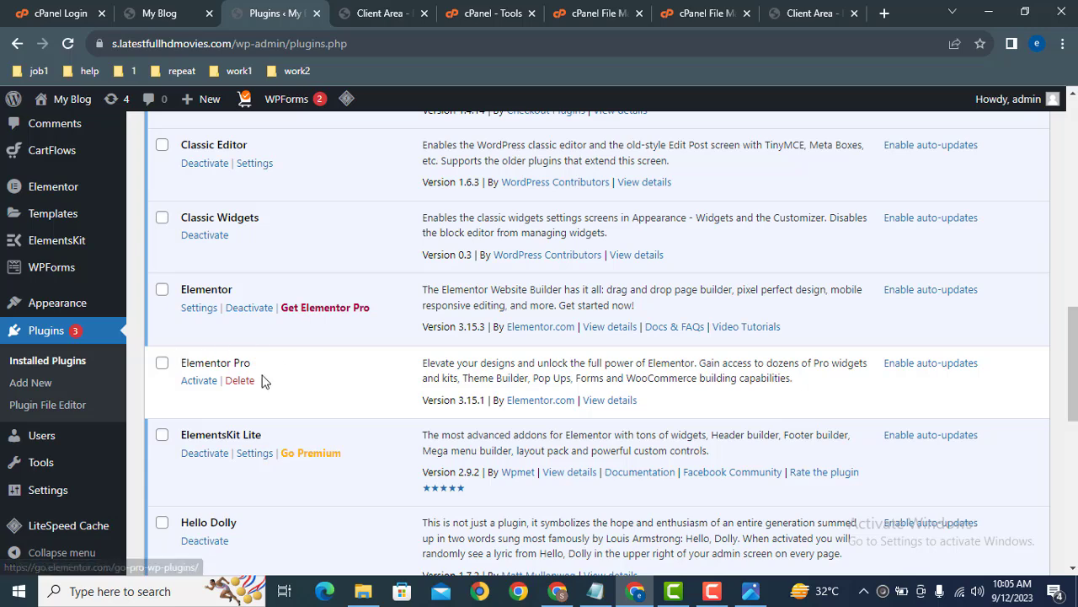
click(199, 380)
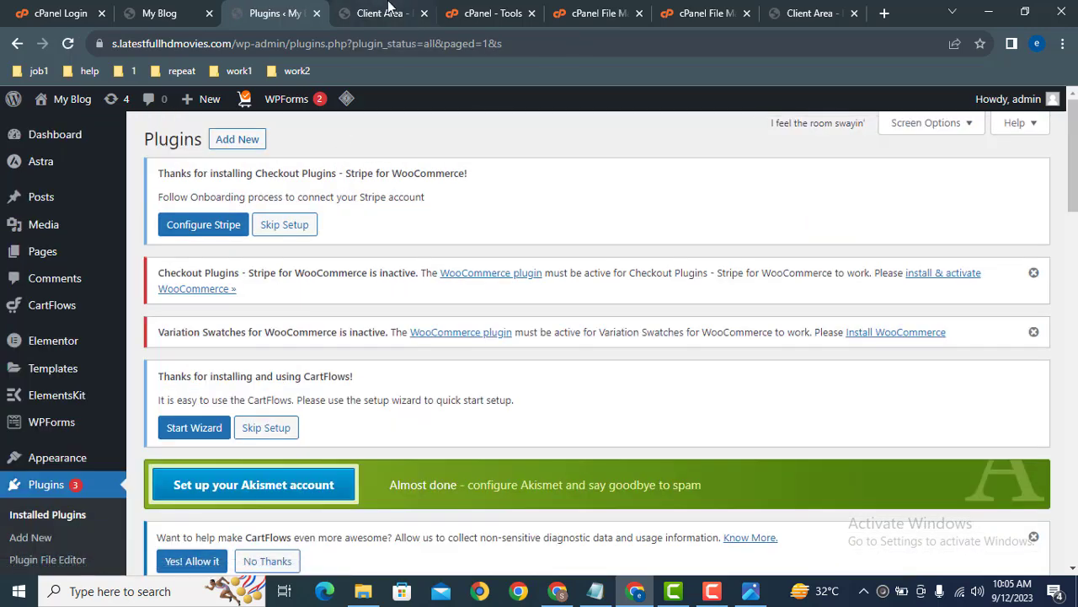
Step: Switch to the FixerHost client area page
click(389, 7)
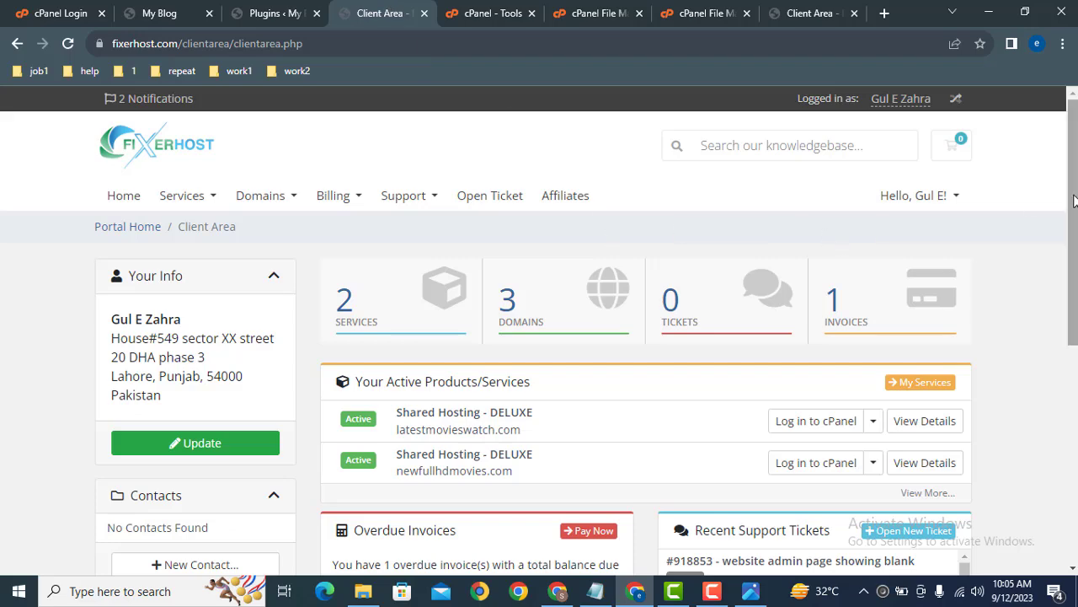